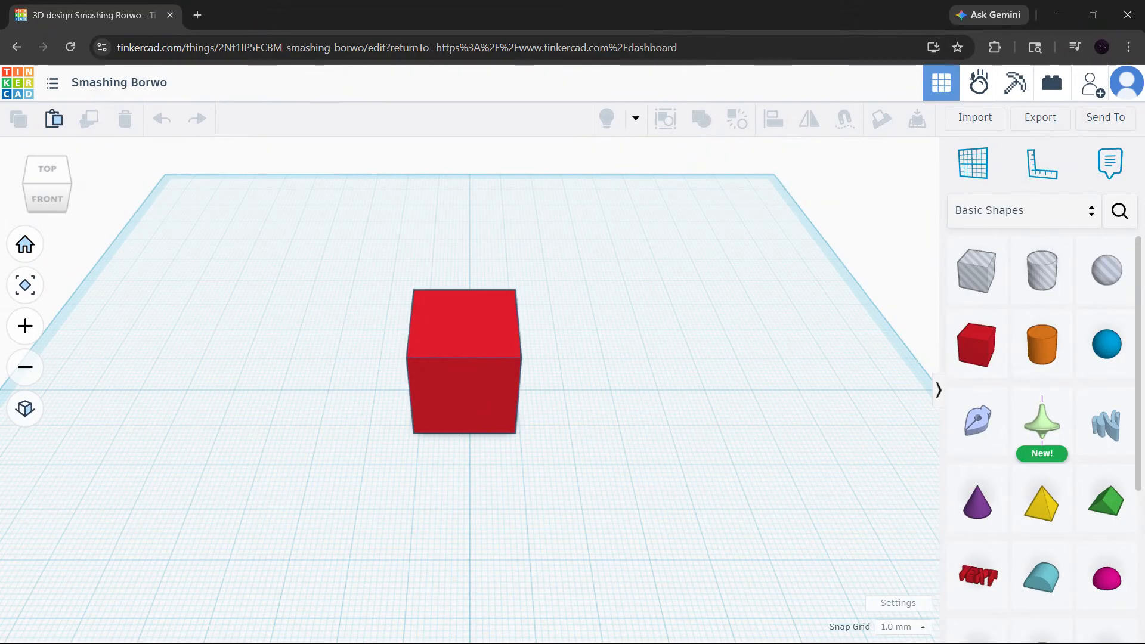
# Switch the shapes library to Shape Generators and show all generators.
pyautogui.click(1075, 223)
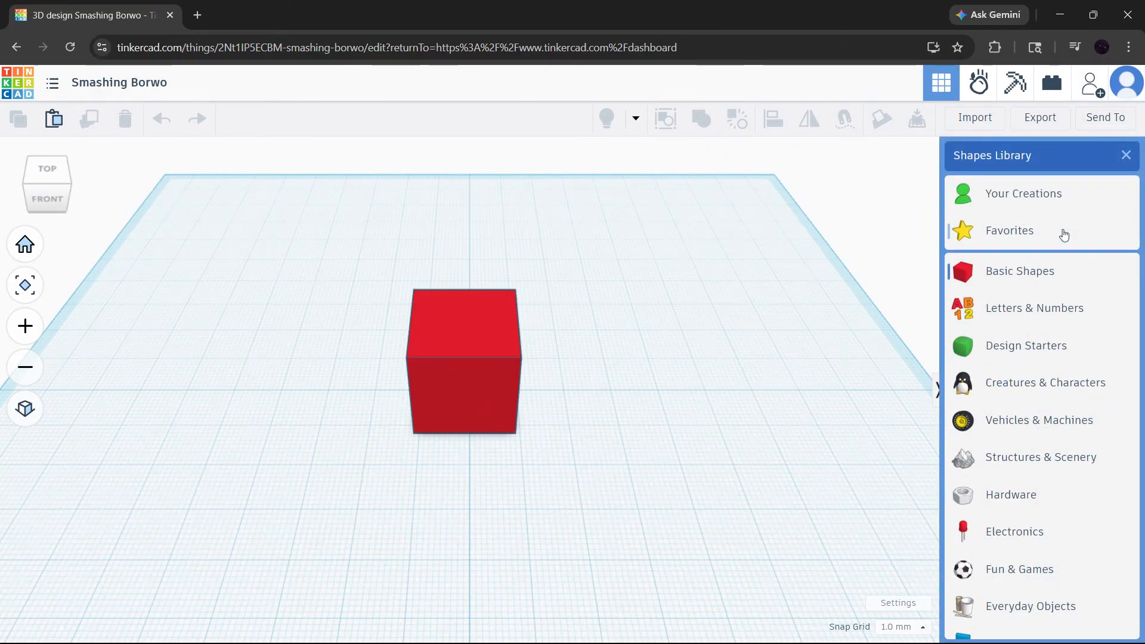
pyautogui.scroll(-2, 1064, 234)
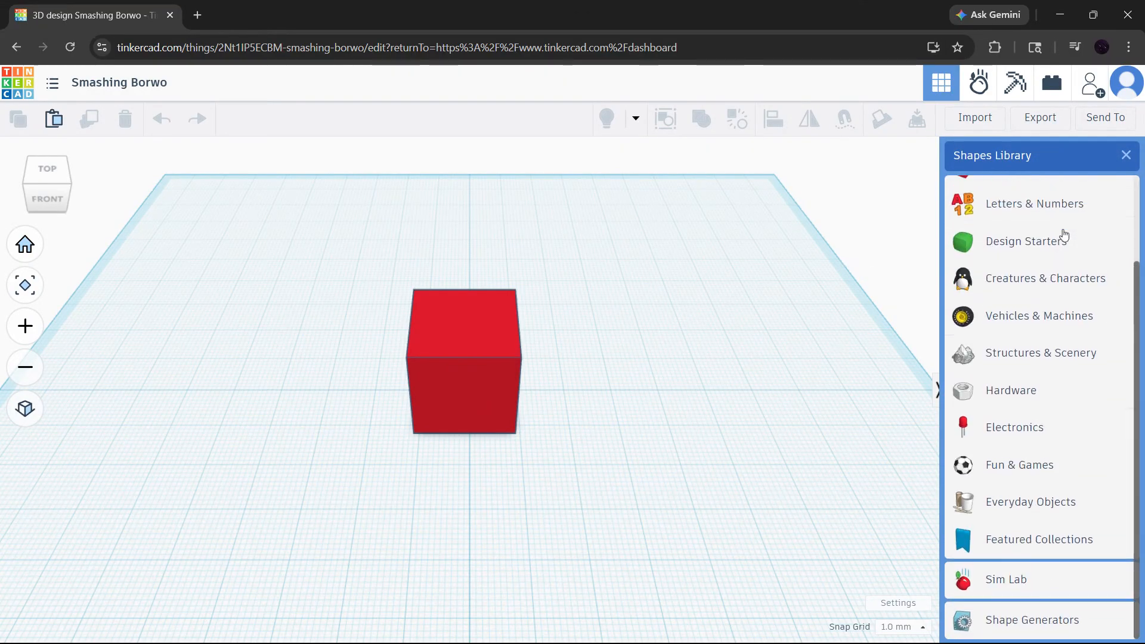
pyautogui.click(759, 252)
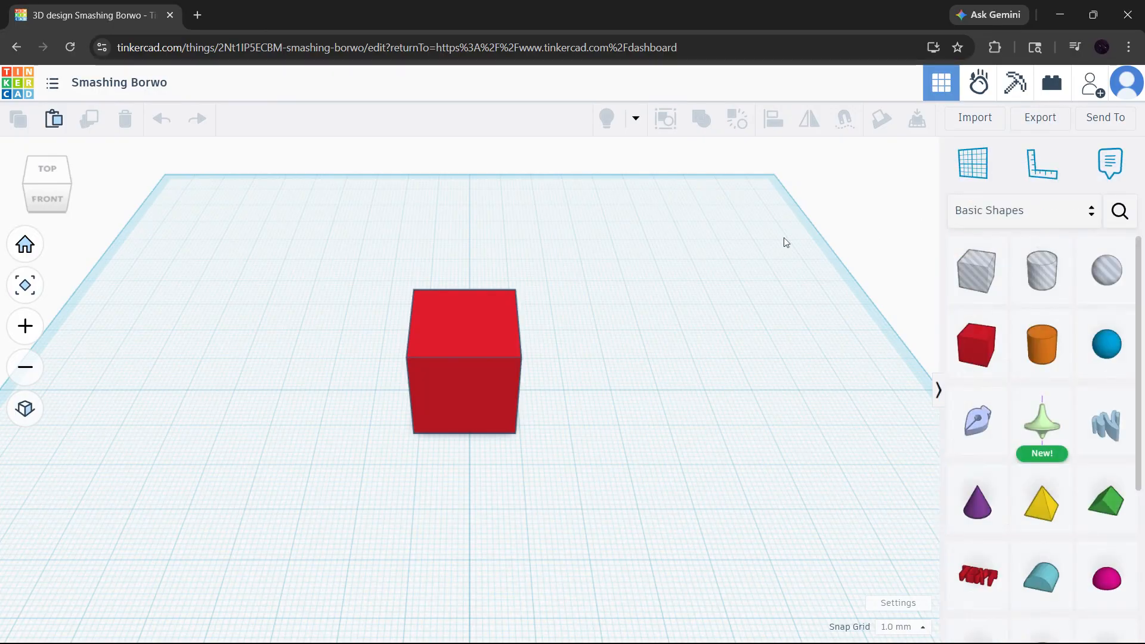
pyautogui.click(1033, 220)
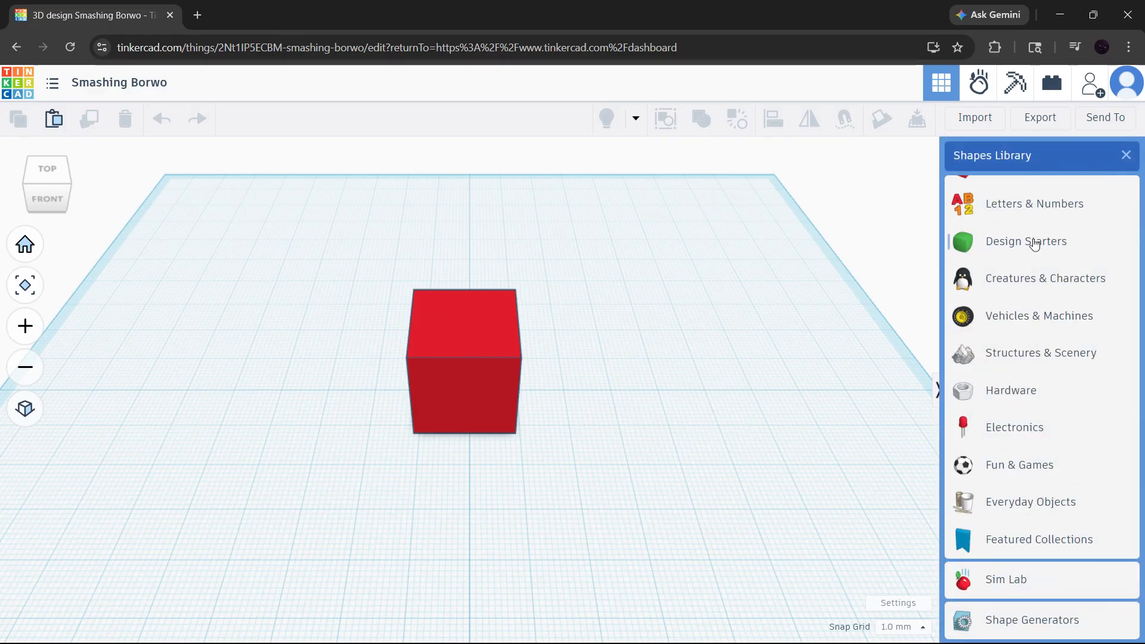
pyautogui.click(1021, 620)
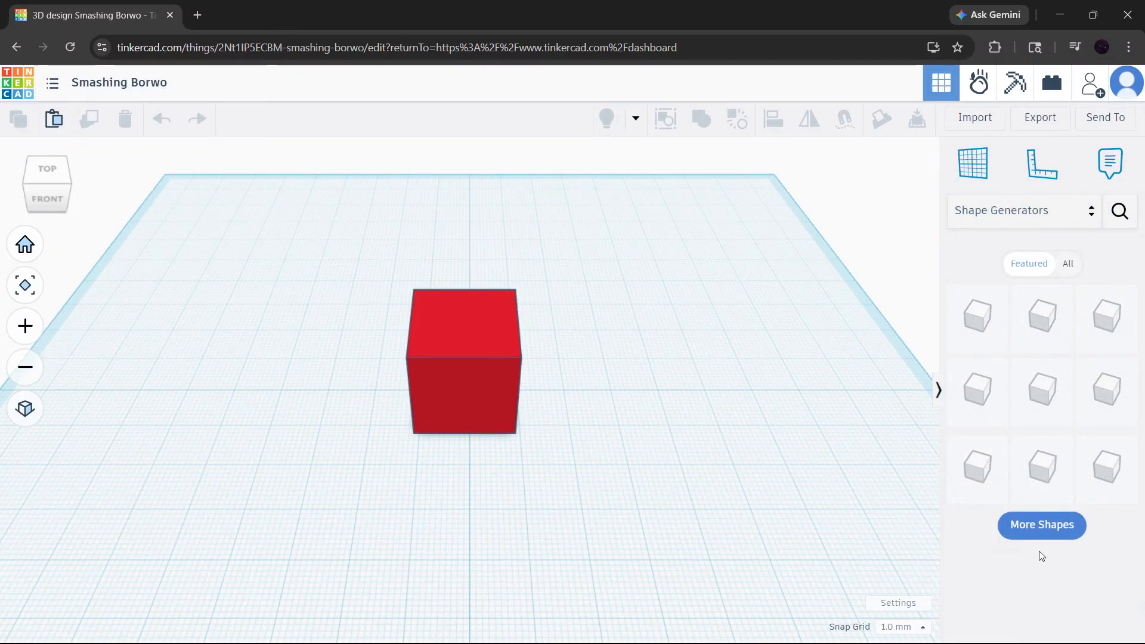
pyautogui.click(1067, 263)
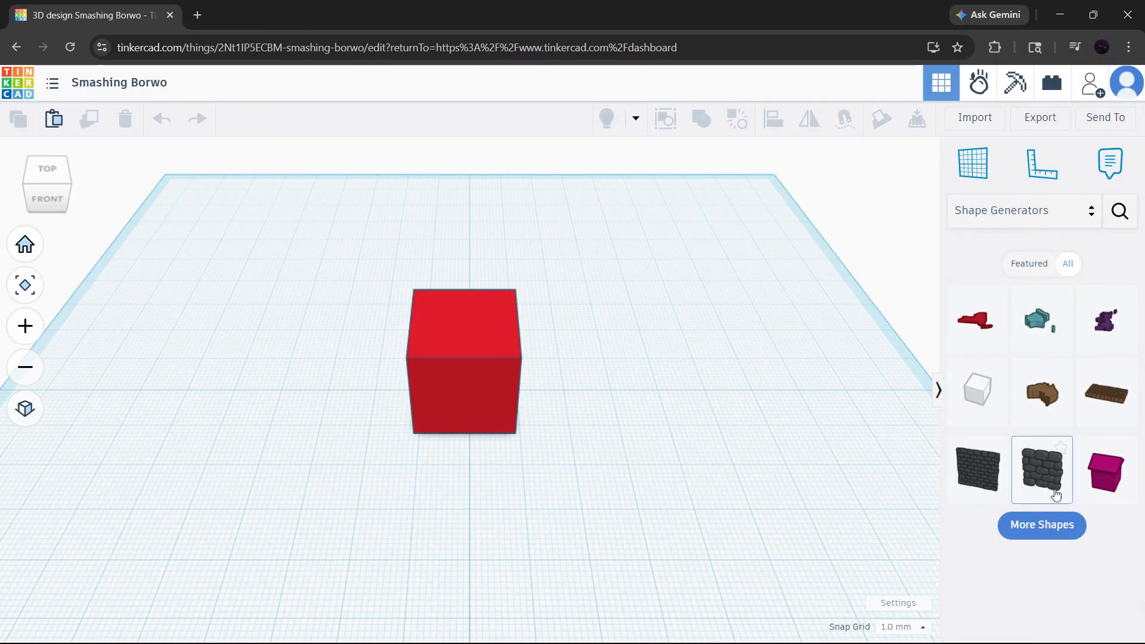
# Load more shape generators and place a brick wall on the workplane in front of the red box.
pyautogui.click(1047, 525)
pyautogui.scroll(-3, 1049, 522)
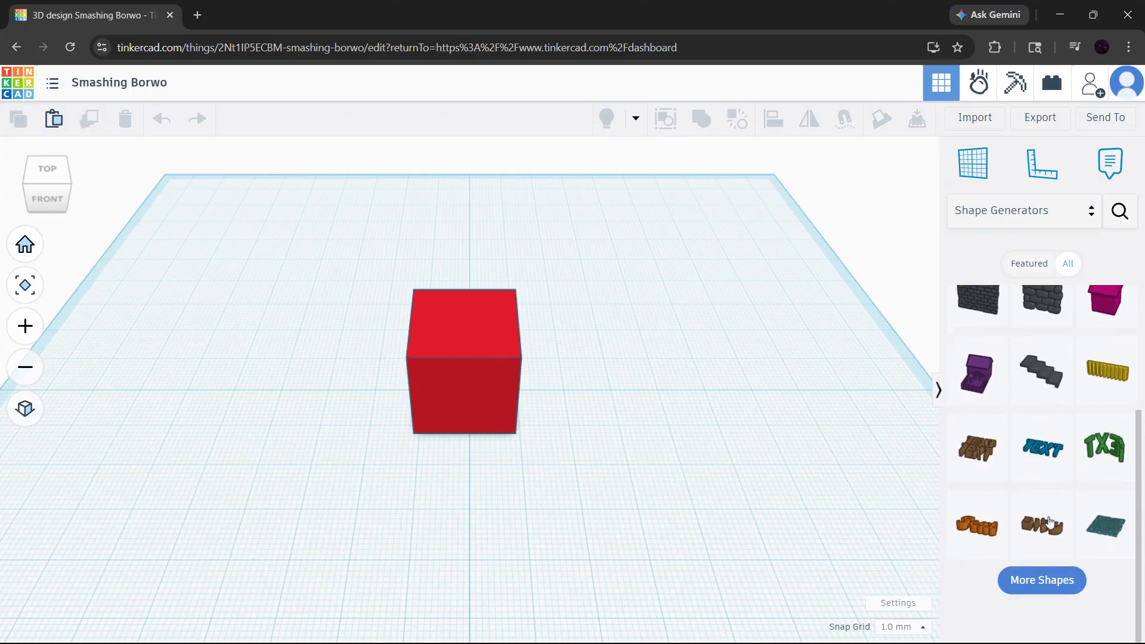
pyautogui.click(1043, 618)
pyautogui.scroll(-4, 1040, 450)
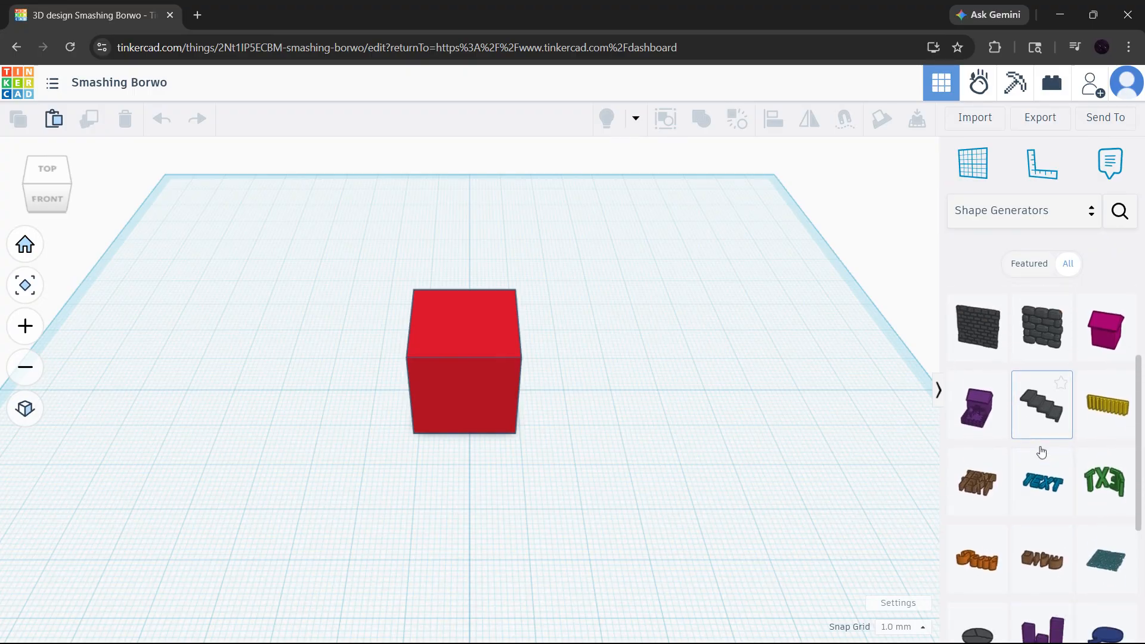
pyautogui.scroll(6, 1040, 450)
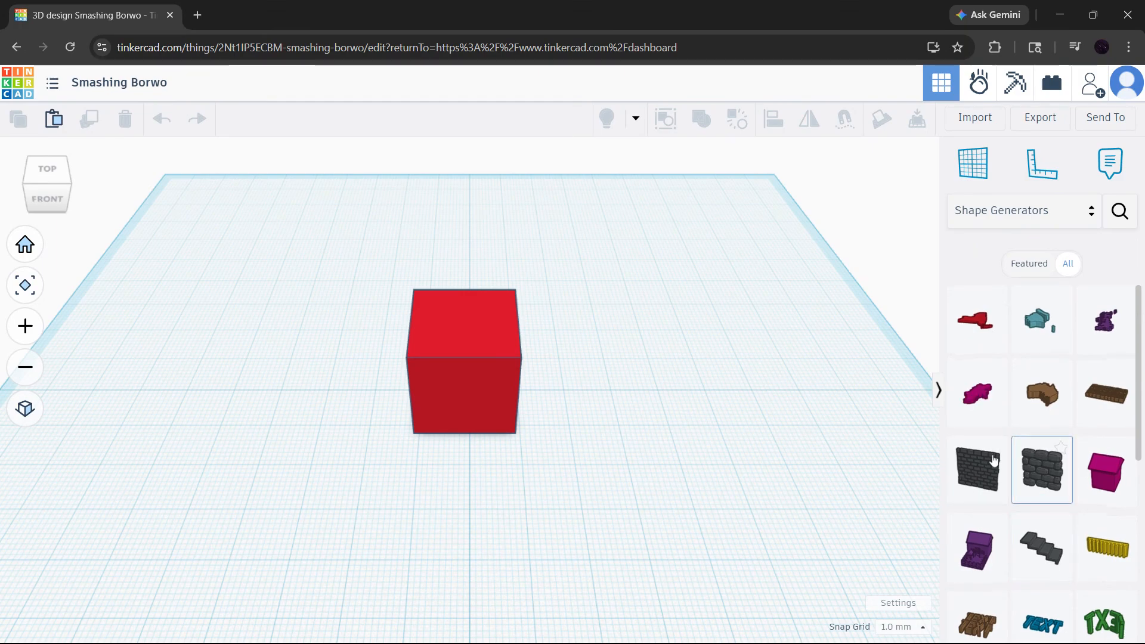
pyautogui.click(950, 479)
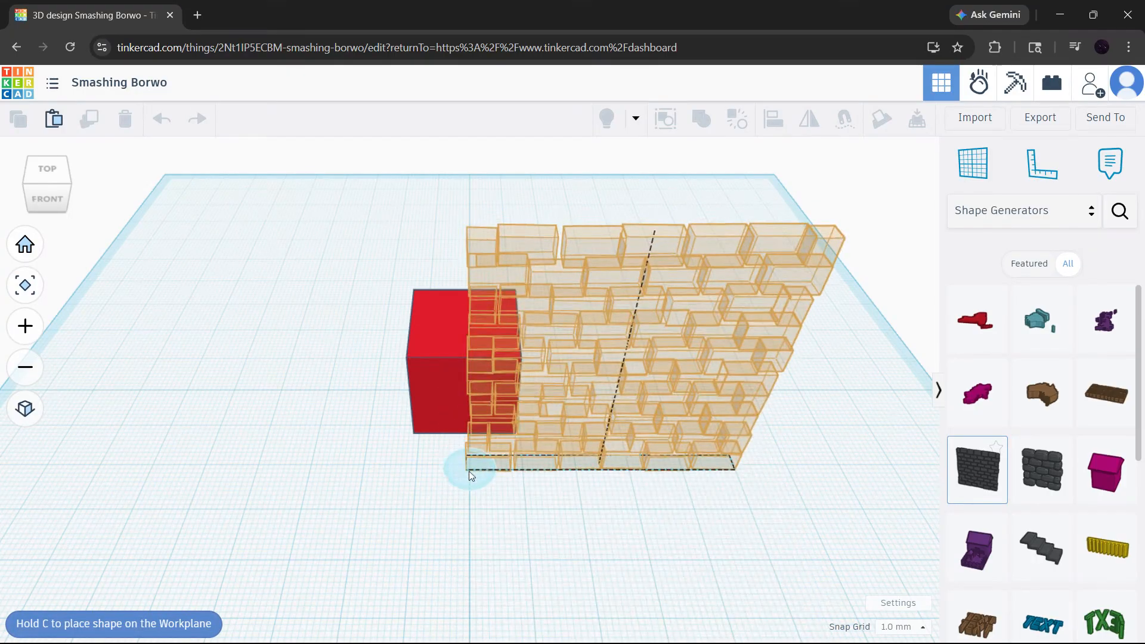
pyautogui.click(338, 462)
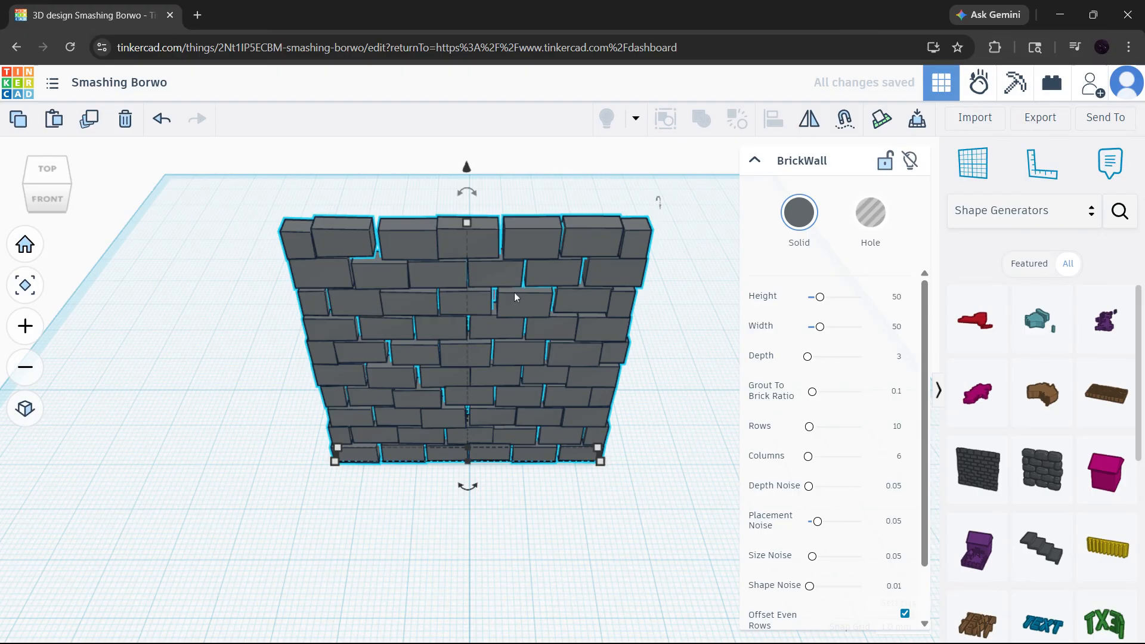
# Shrink the brick wall to about 20.4 mm tall, 20.8 mm wide and 5 mm deep.
pyautogui.moveTo(467, 225); pyautogui.dragTo(467, 380)
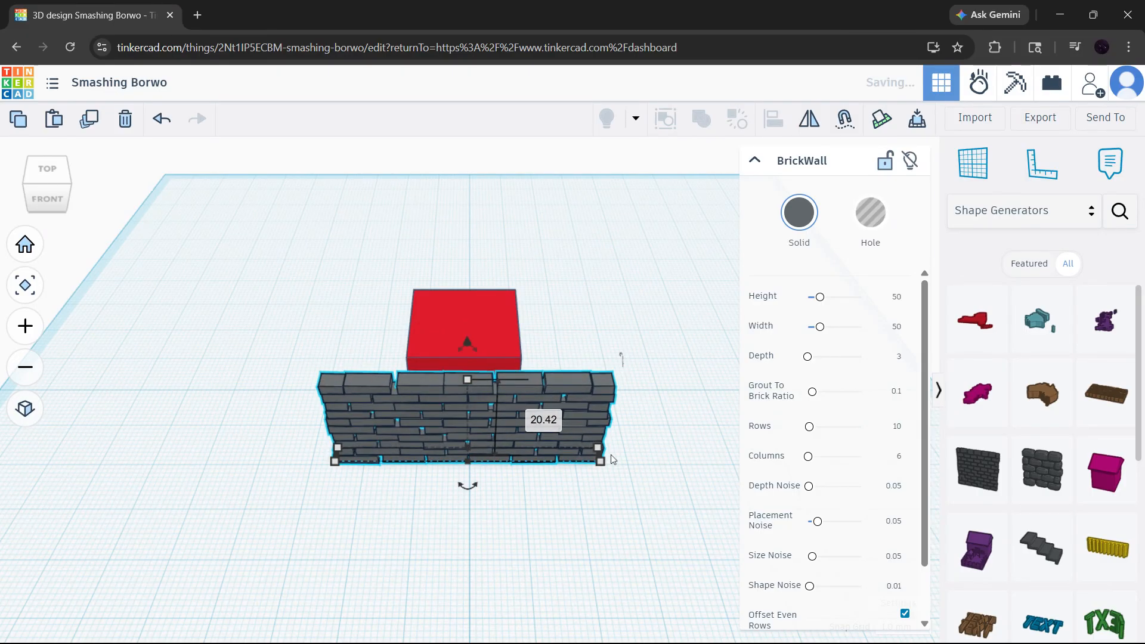
pyautogui.moveTo(602, 465); pyautogui.dragTo(524, 471)
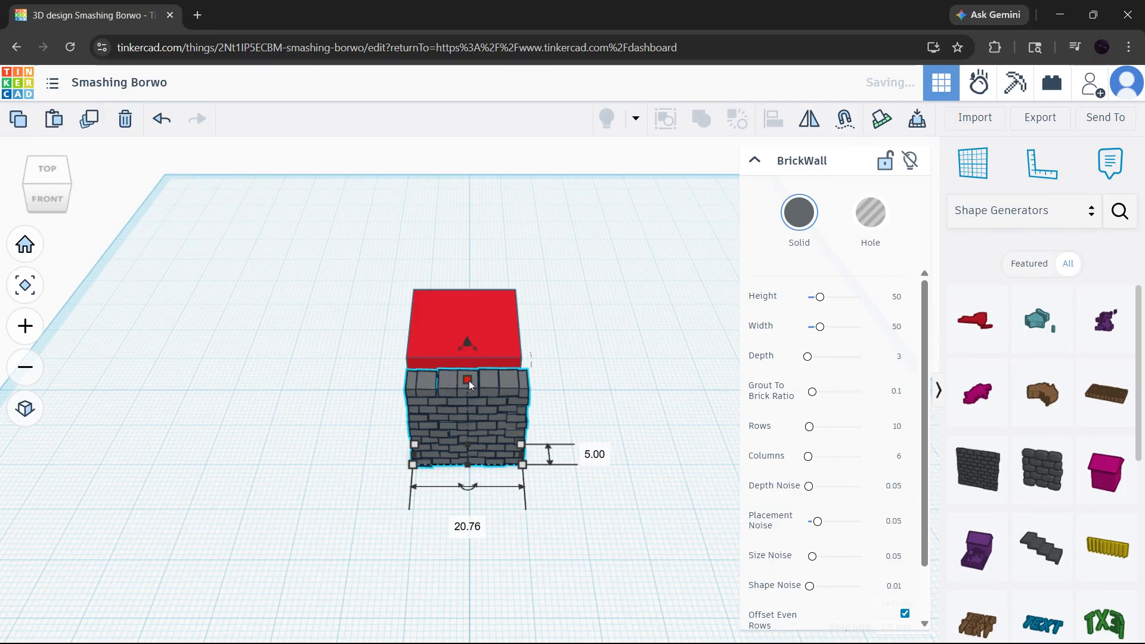
pyautogui.click(610, 481)
# Align the brick wall centrally with the red box.
pyautogui.moveTo(602, 524); pyautogui.dragTo(364, 262)
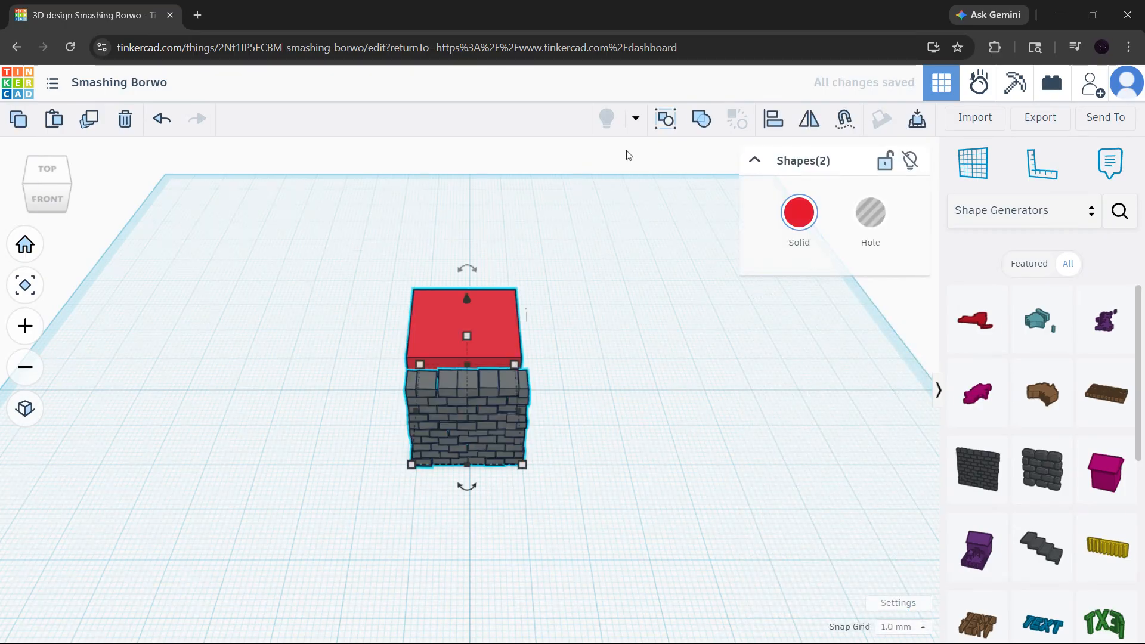
pyautogui.click(809, 121)
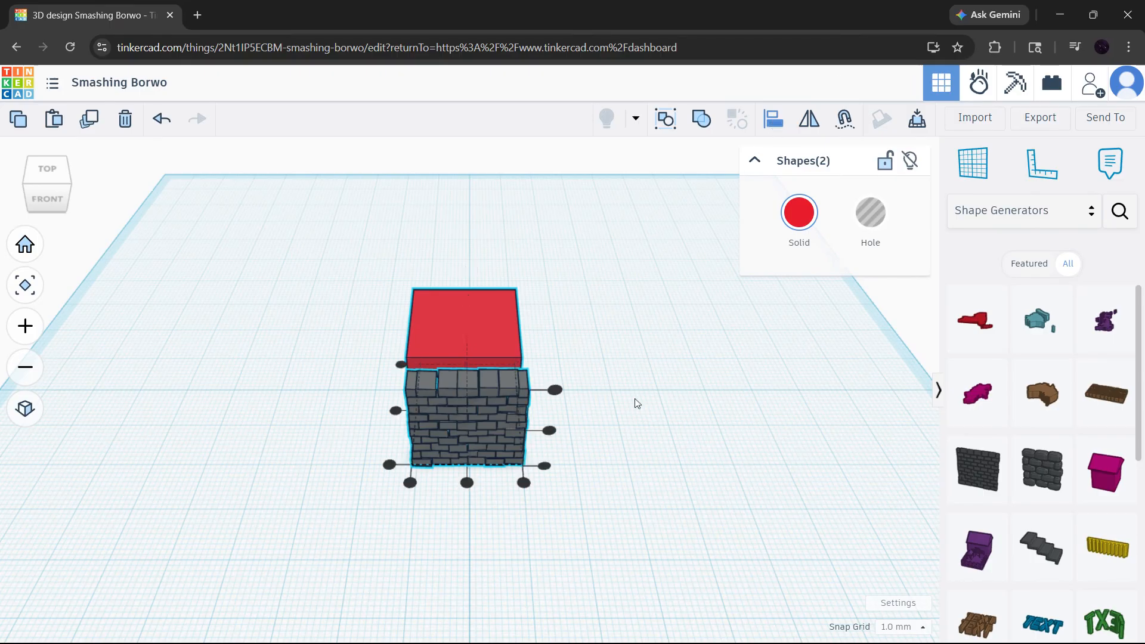
pyautogui.moveTo(636, 403); pyautogui.dragTo(695, 439, button='right')
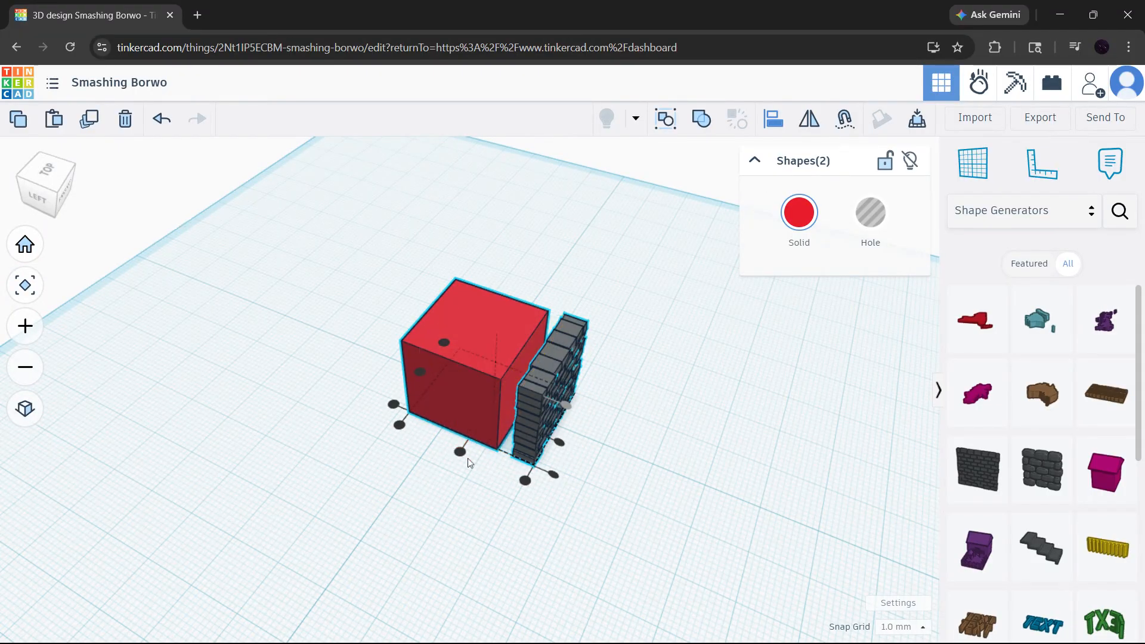
pyautogui.click(559, 442)
# Move the brick wall up against the front face of the red box.
pyautogui.moveTo(826, 360); pyautogui.dragTo(534, 319, button='right')
pyautogui.moveTo(591, 367); pyautogui.dragTo(377, 380, button='right')
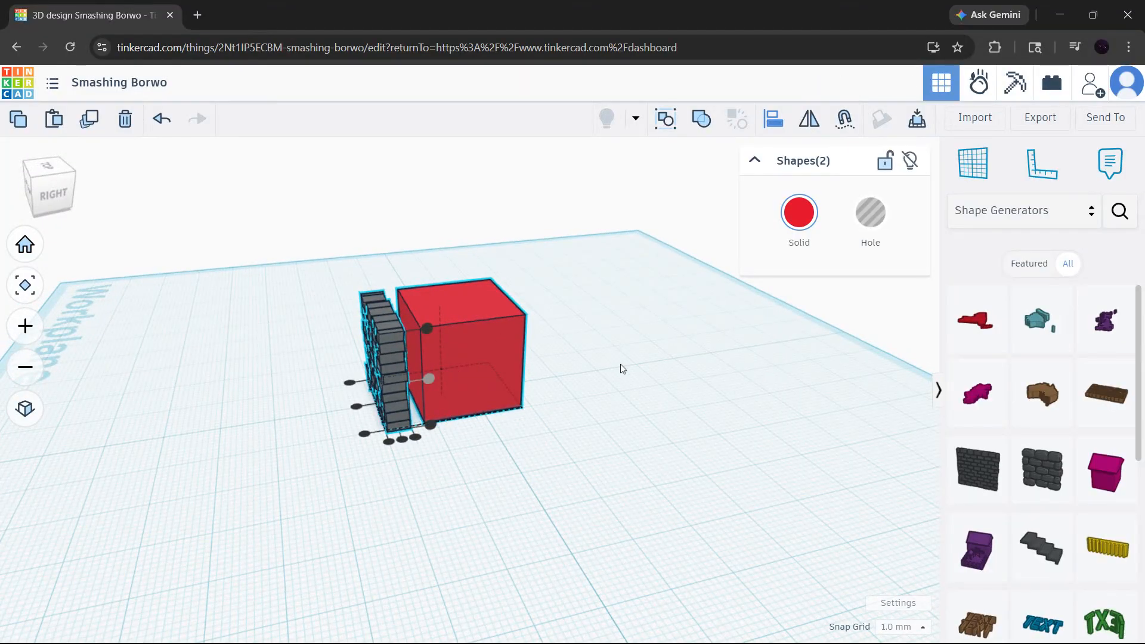
pyautogui.click(672, 419)
pyautogui.click(391, 386)
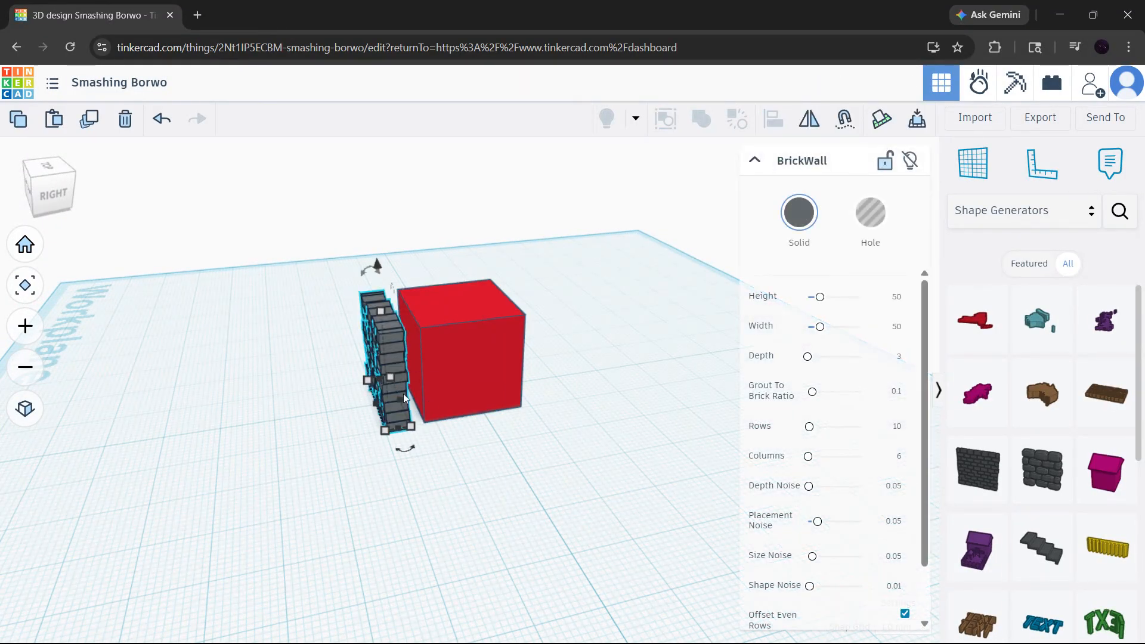
pyautogui.moveTo(403, 393); pyautogui.dragTo(408, 355)
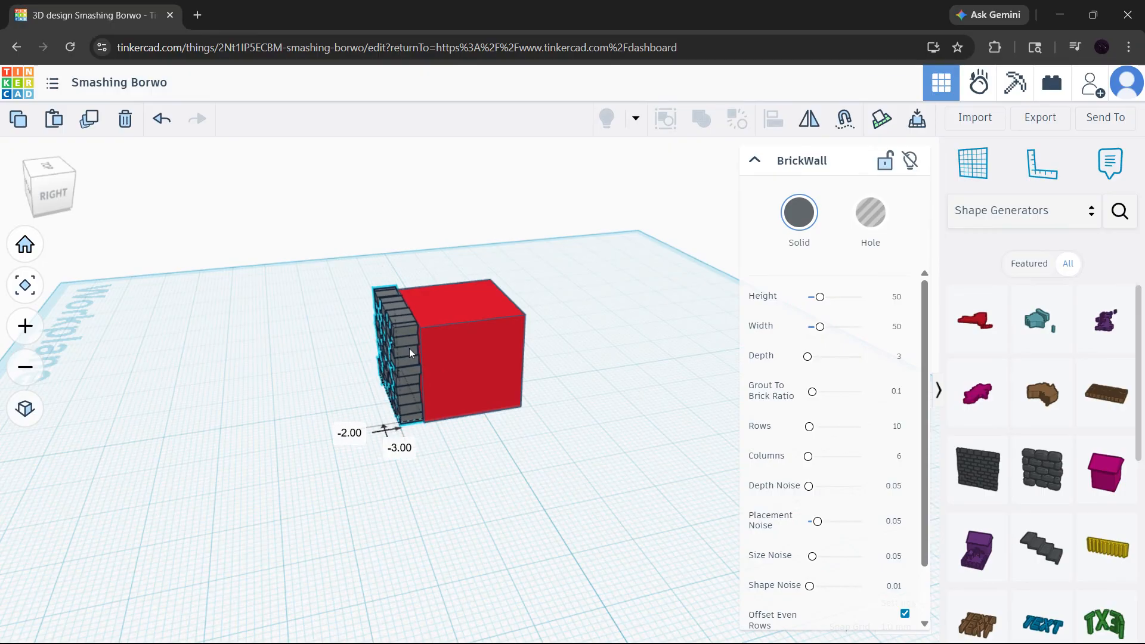
# Duplicate the brick wall, turn the copy 90 degrees and fit it against the right side of the red box.
pyautogui.moveTo(535, 402); pyautogui.dragTo(761, 411, button='right')
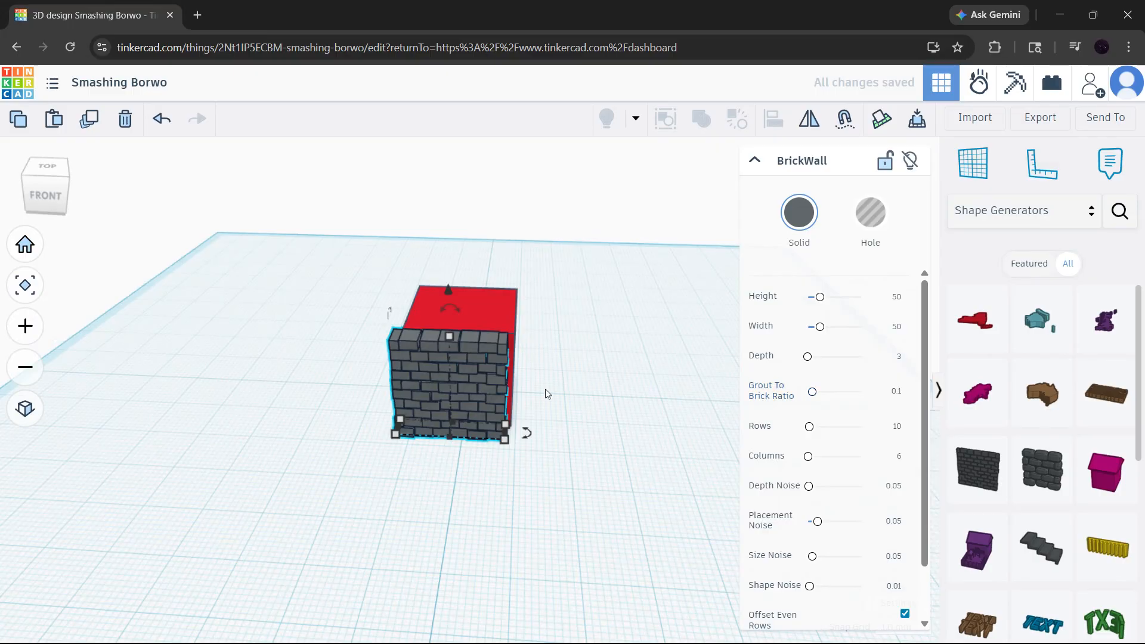
pyautogui.hotkey('ctrl', 'd')
pyautogui.moveTo(465, 391); pyautogui.dragTo(628, 364)
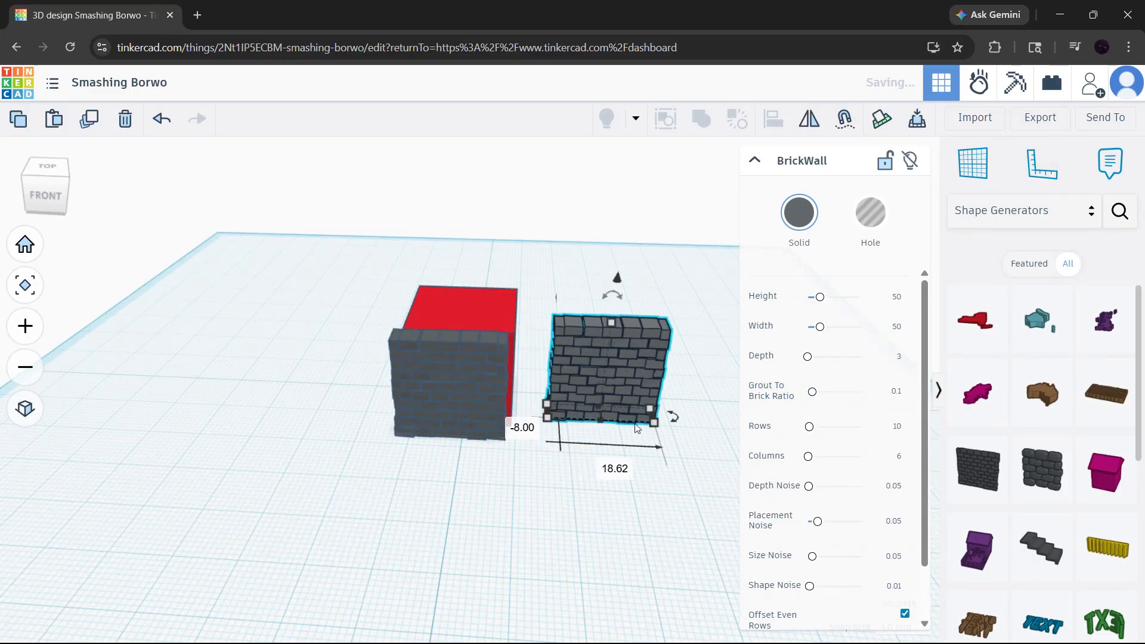
pyautogui.moveTo(671, 428); pyautogui.dragTo(492, 379)
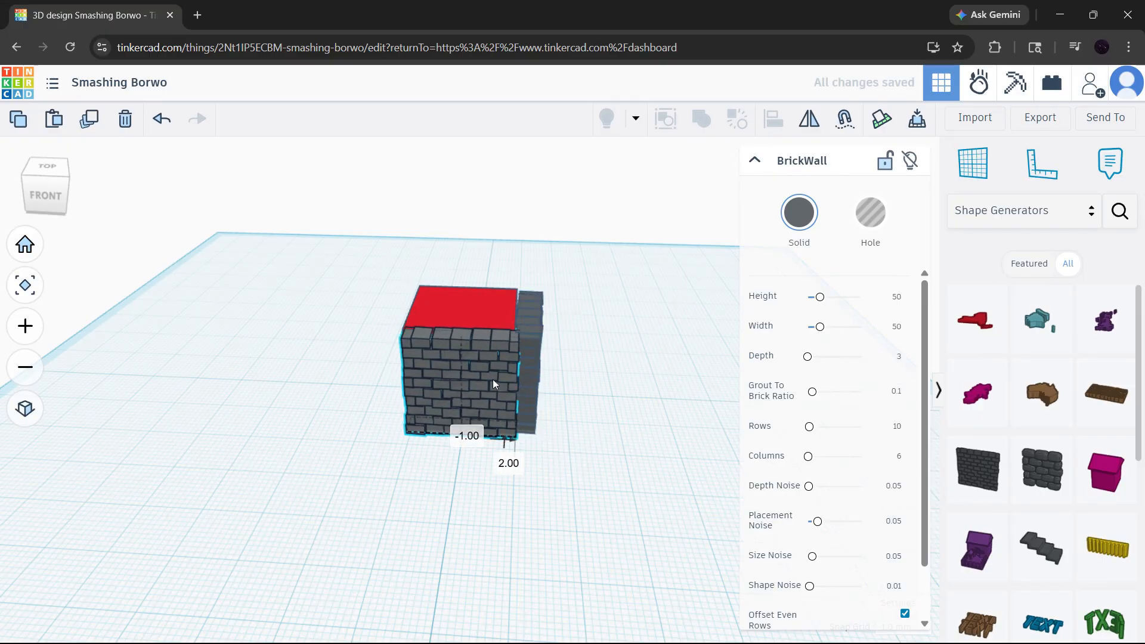
# Nudge the red box so that it sits snugly into the two brick walls.
pyautogui.click(614, 346)
pyautogui.moveTo(611, 345); pyautogui.dragTo(618, 374, button='right')
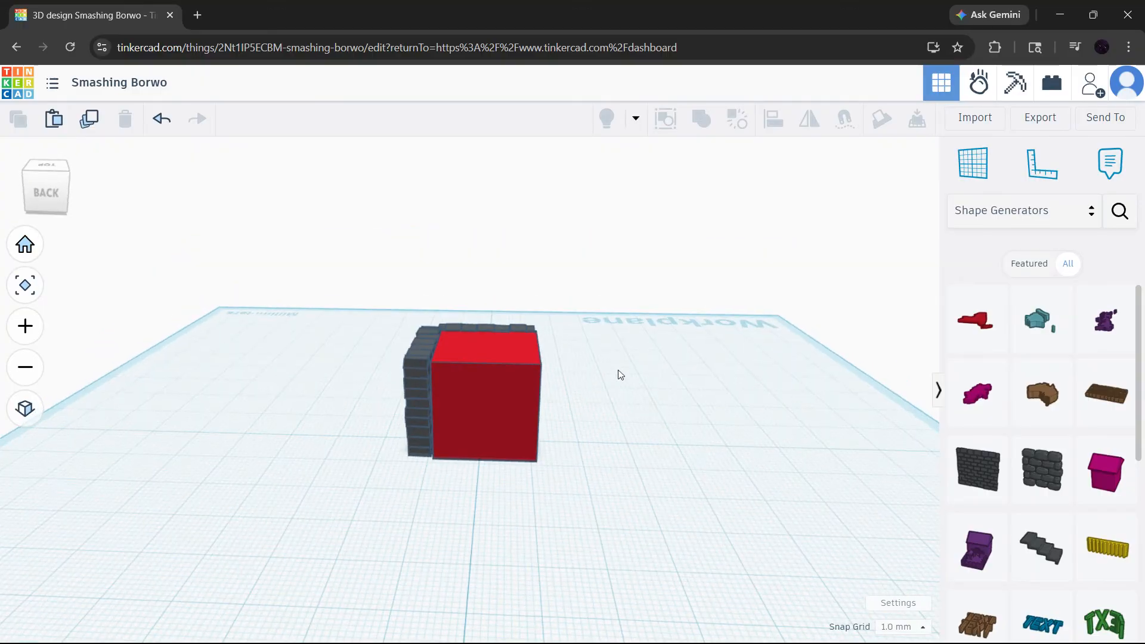
pyautogui.click(507, 411)
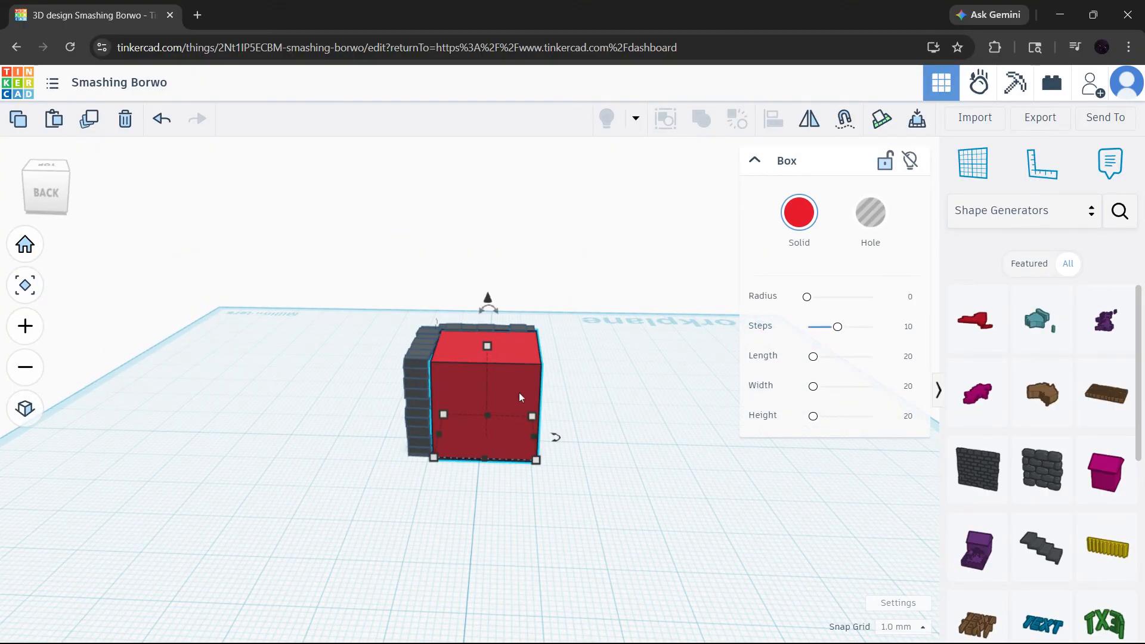
pyautogui.moveTo(519, 392)
pyautogui.mouseDown()
pyautogui.moveTo(555, 395)
pyautogui.moveTo(509, 391)
pyautogui.mouseUp()
pyautogui.click(623, 416)
pyautogui.moveTo(624, 416); pyautogui.dragTo(855, 386, button='right')
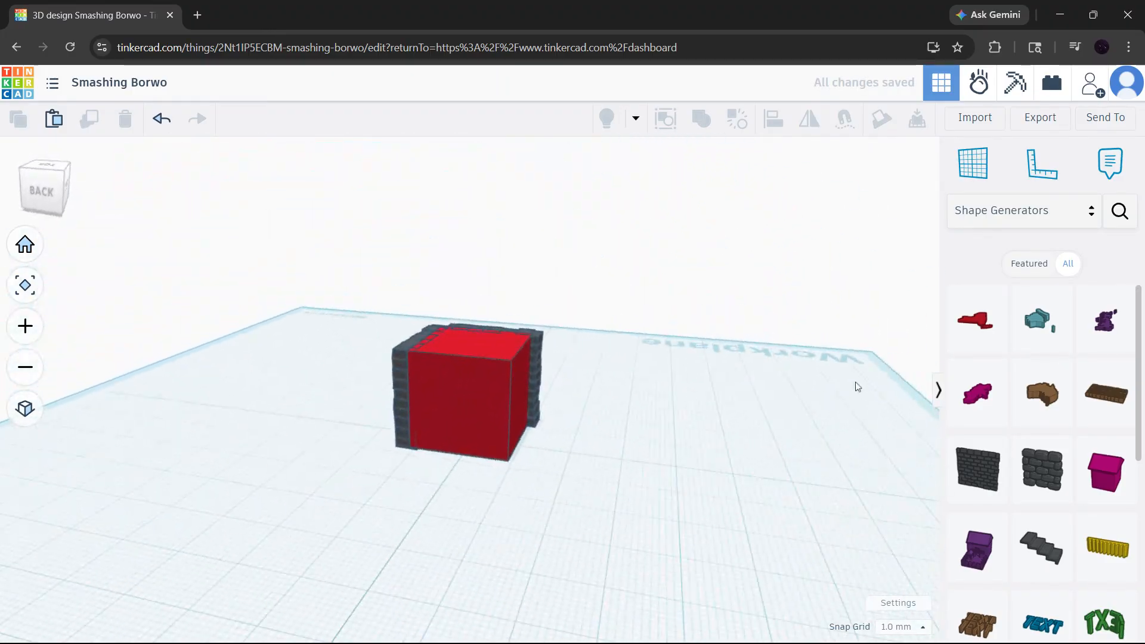
# Add a basic box, turn it into a hole and place it beside the red box and brick walls.
pyautogui.click(1037, 223)
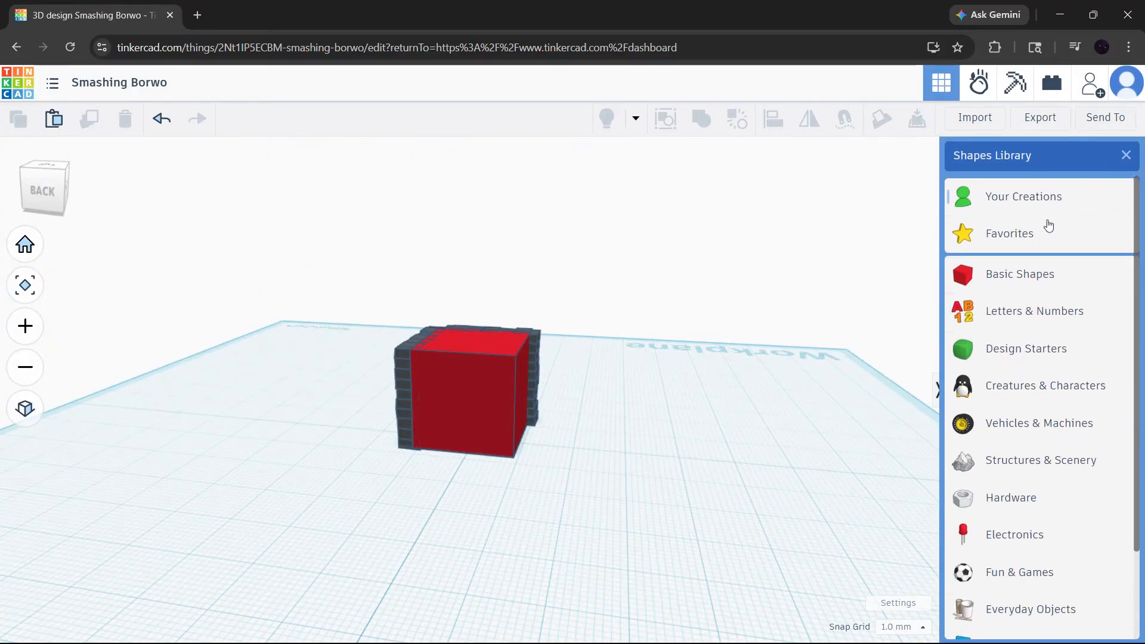
pyautogui.click(990, 273)
pyautogui.moveTo(977, 345); pyautogui.dragTo(560, 483)
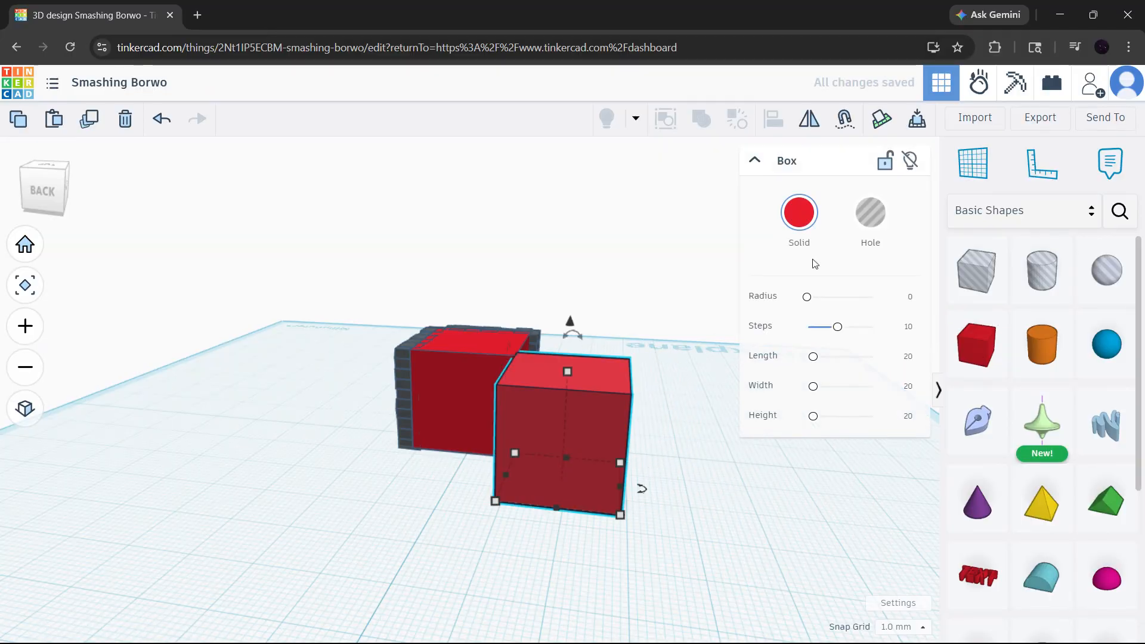
pyautogui.click(870, 212)
pyautogui.moveTo(659, 387); pyautogui.dragTo(723, 459, button='right')
pyautogui.moveTo(610, 484); pyautogui.dragTo(589, 407)
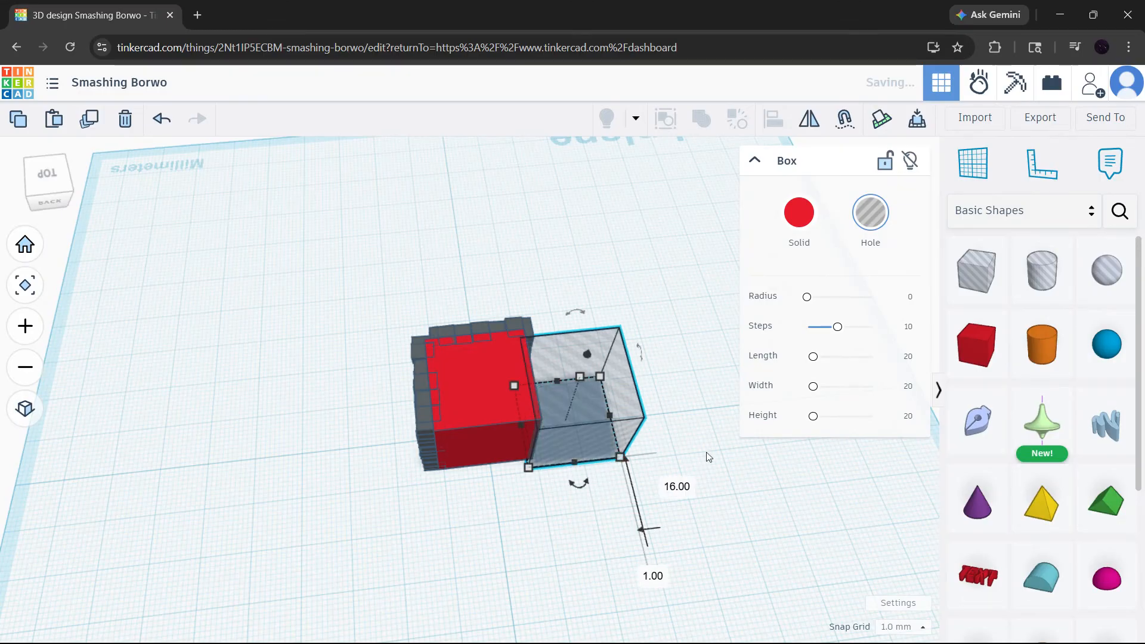
# Make three duplicates of the hole box, each offset by 5 mm along the row and 1 mm sideways.
pyautogui.moveTo(708, 456); pyautogui.dragTo(603, 436, button='right')
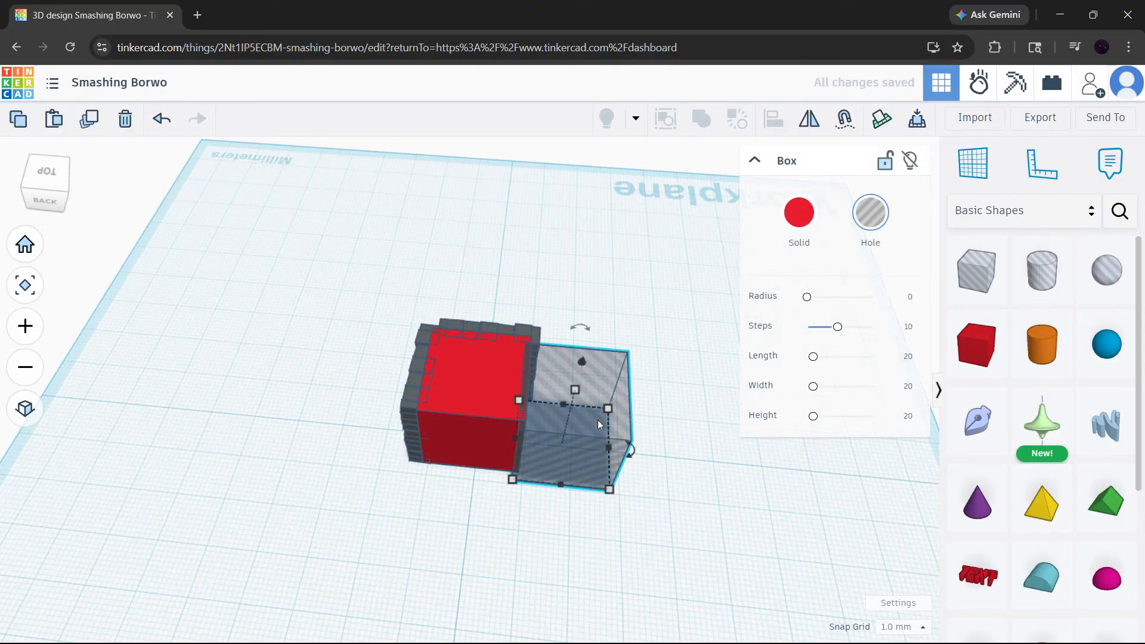
pyautogui.moveTo(597, 419); pyautogui.dragTo(588, 447)
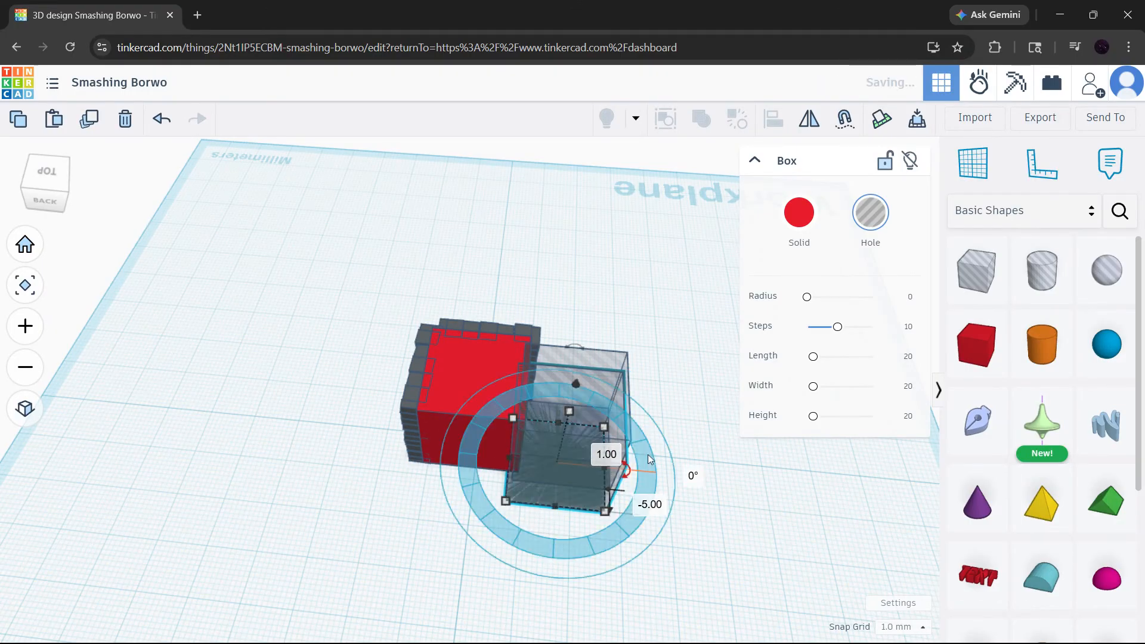
pyautogui.hotkey('ctrl', 'd')
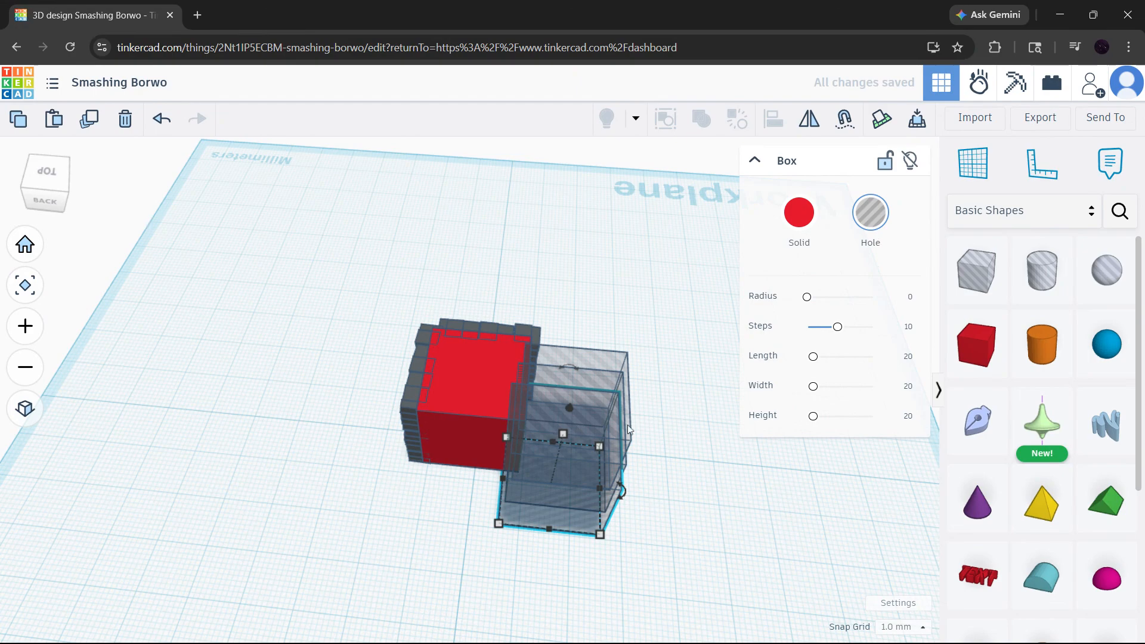
pyautogui.hotkey('ctrl', 'd')
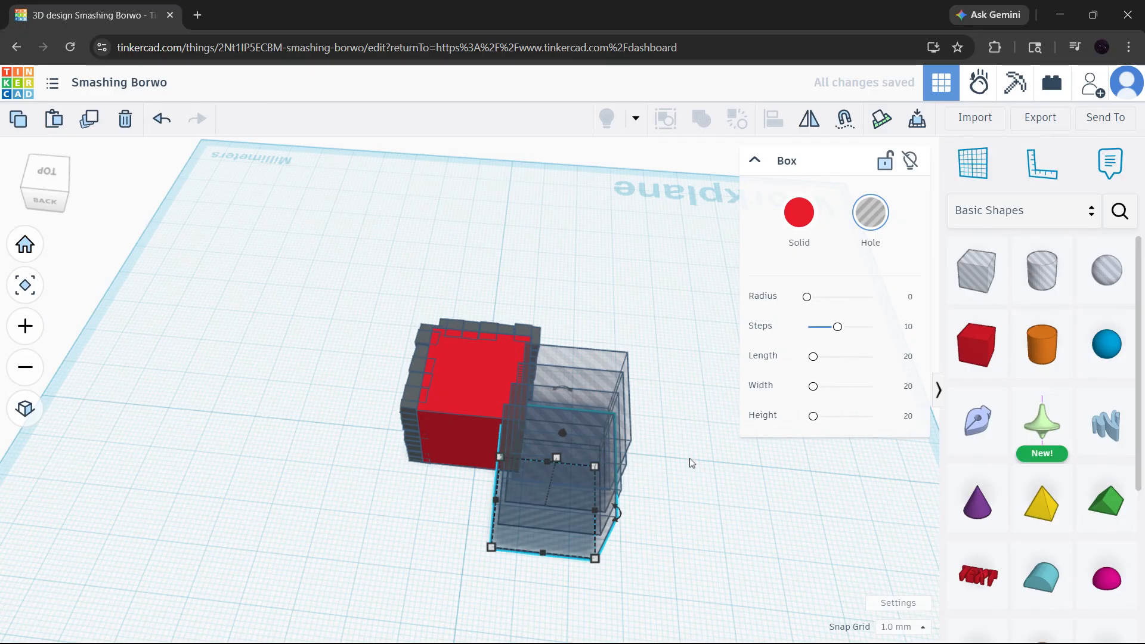
# Select the red box, both brick walls and all hole boxes, and combine them into a union group.
pyautogui.moveTo(689, 457); pyautogui.dragTo(630, 437, button='right')
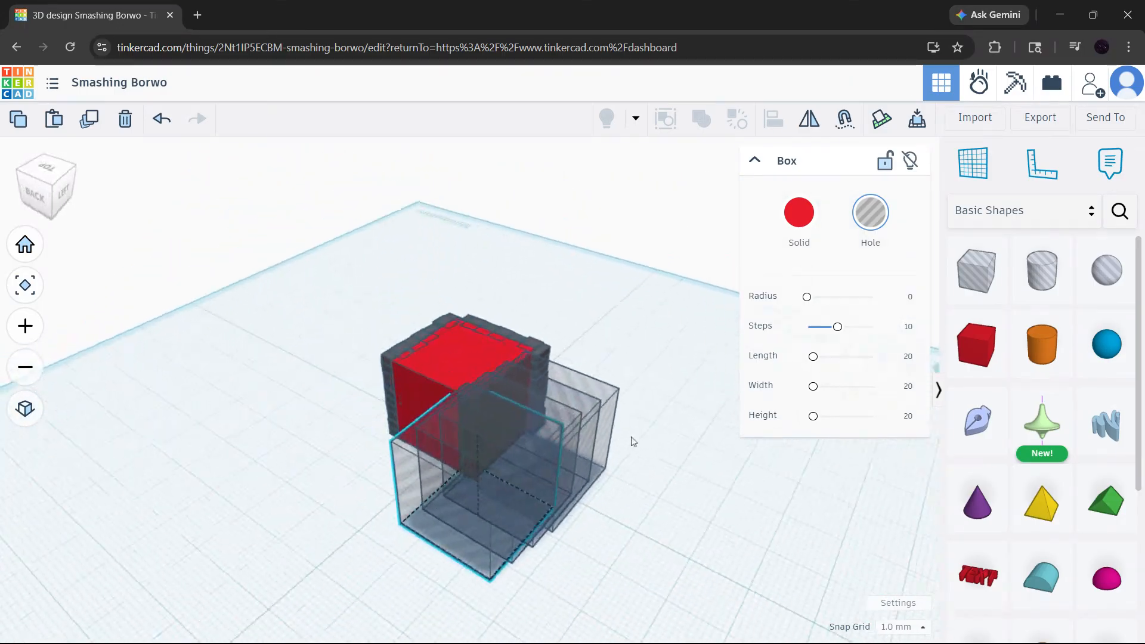
pyautogui.moveTo(680, 563); pyautogui.dragTo(307, 228)
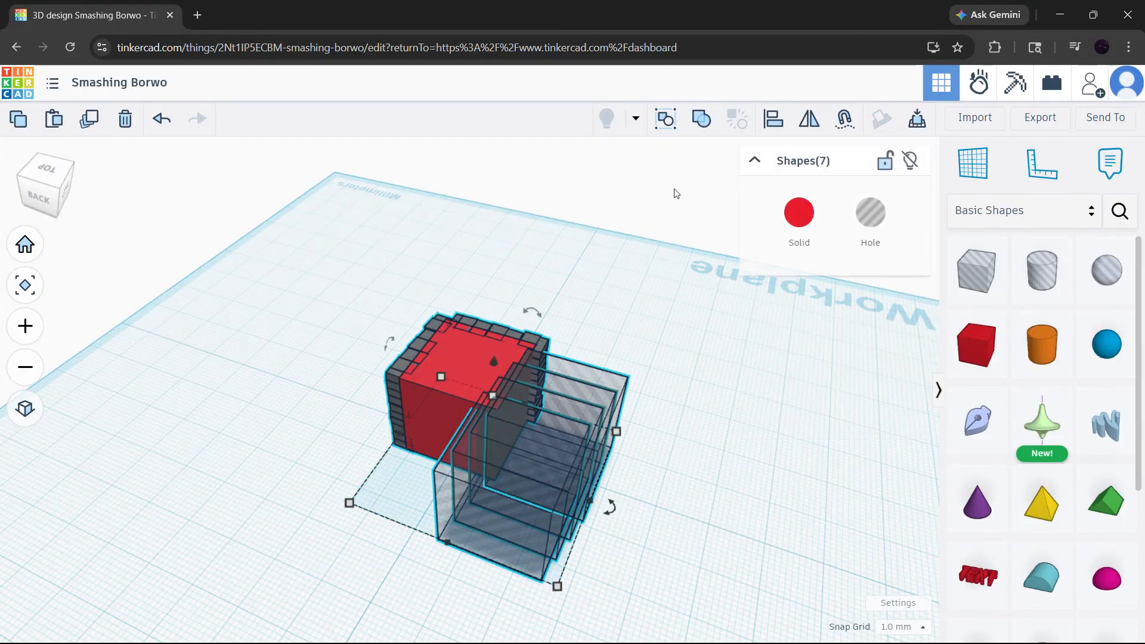
pyautogui.click(694, 116)
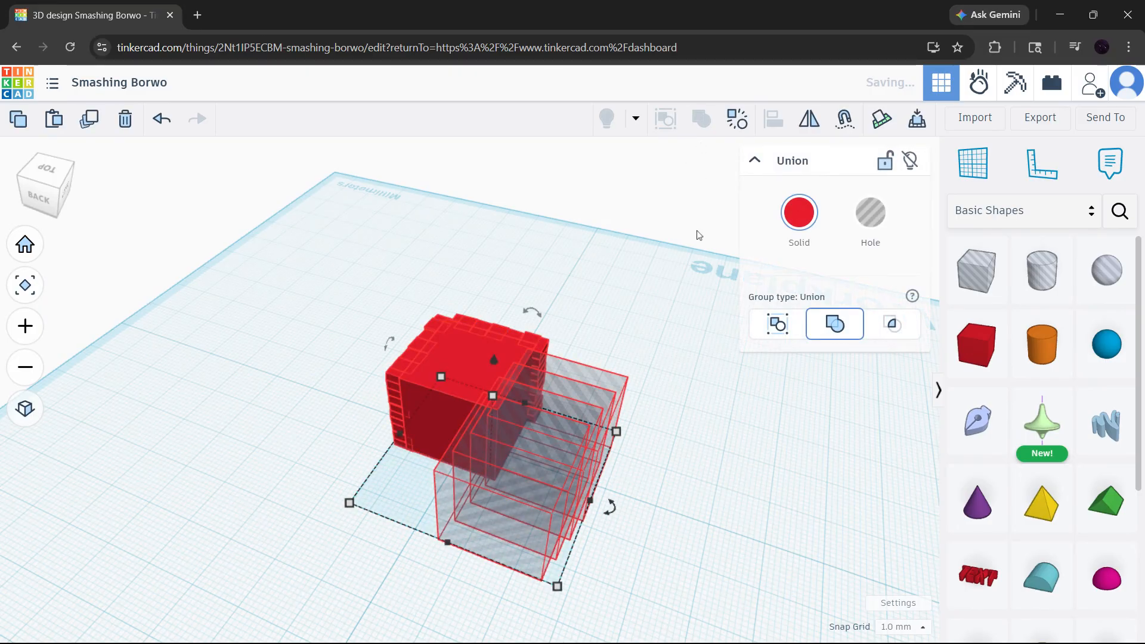
# Place a cylinder on the plain face of the red union block and shrink its base to 2 by 2 mm.
pyautogui.click(676, 365)
pyautogui.moveTo(676, 365); pyautogui.dragTo(710, 396, button='right')
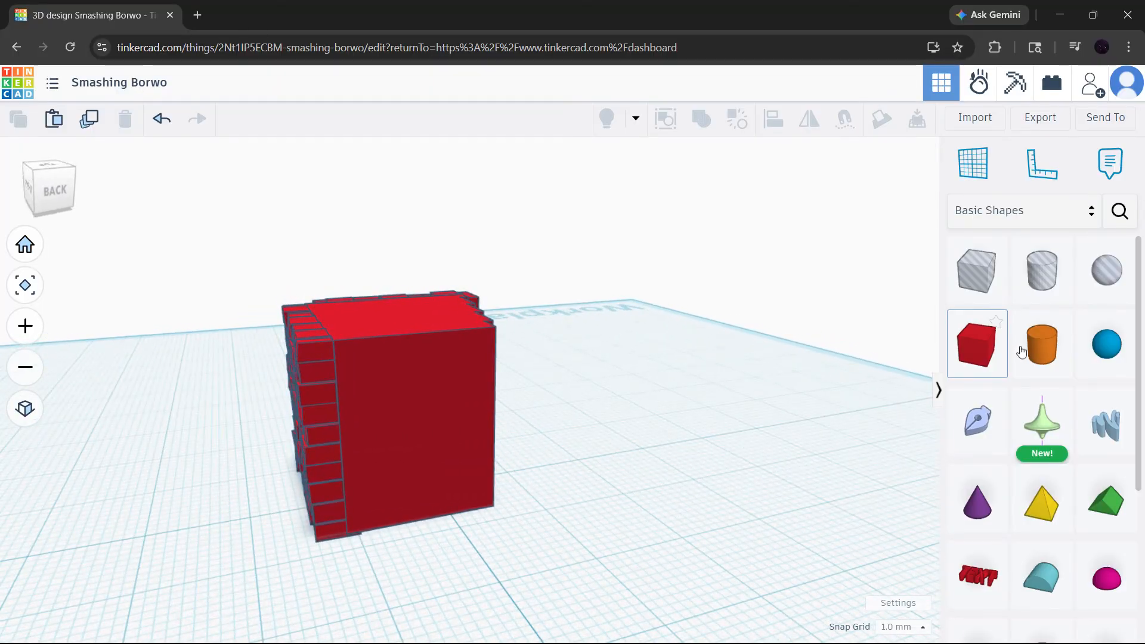
pyautogui.moveTo(1041, 344); pyautogui.dragTo(430, 415)
pyautogui.moveTo(521, 308)
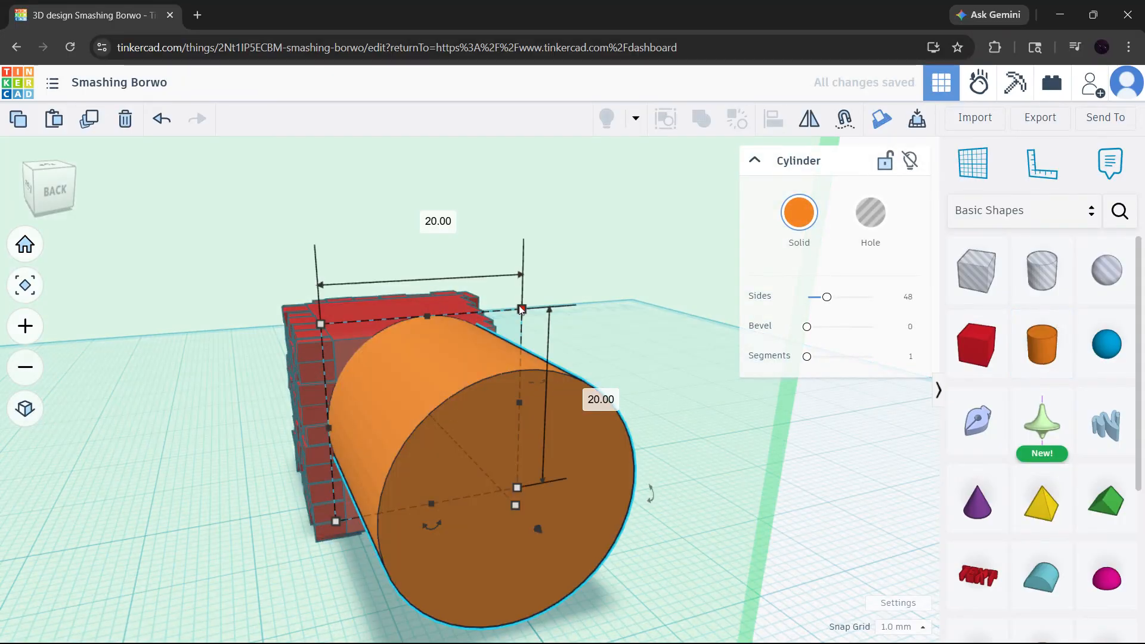
pyautogui.keyDown('shift'); pyautogui.moveTo(521, 308); pyautogui.dragTo(423, 409); pyautogui.keyUp('shift')
pyautogui.scroll(5, 558, 444)
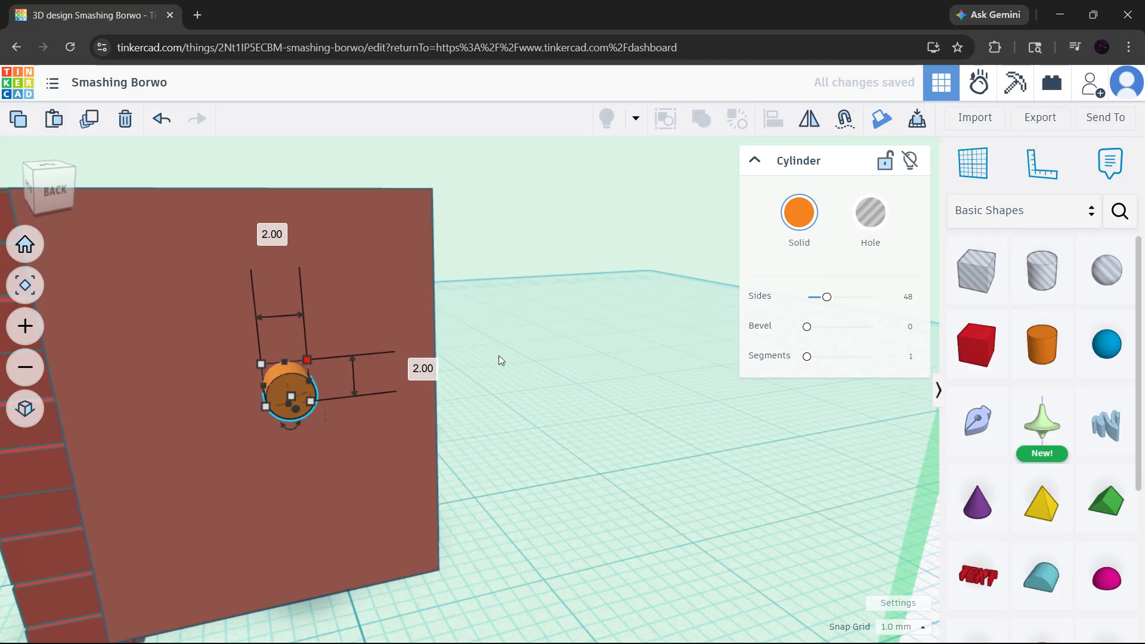
# Move the small cylinder 7 mm up and 6.93 mm sideways to the face's upper corner beside the bricks, and restore the default workplane.
pyautogui.moveTo(501, 359); pyautogui.dragTo(464, 358, button='right')
pyautogui.moveTo(464, 358); pyautogui.dragTo(632, 358, button='middle')
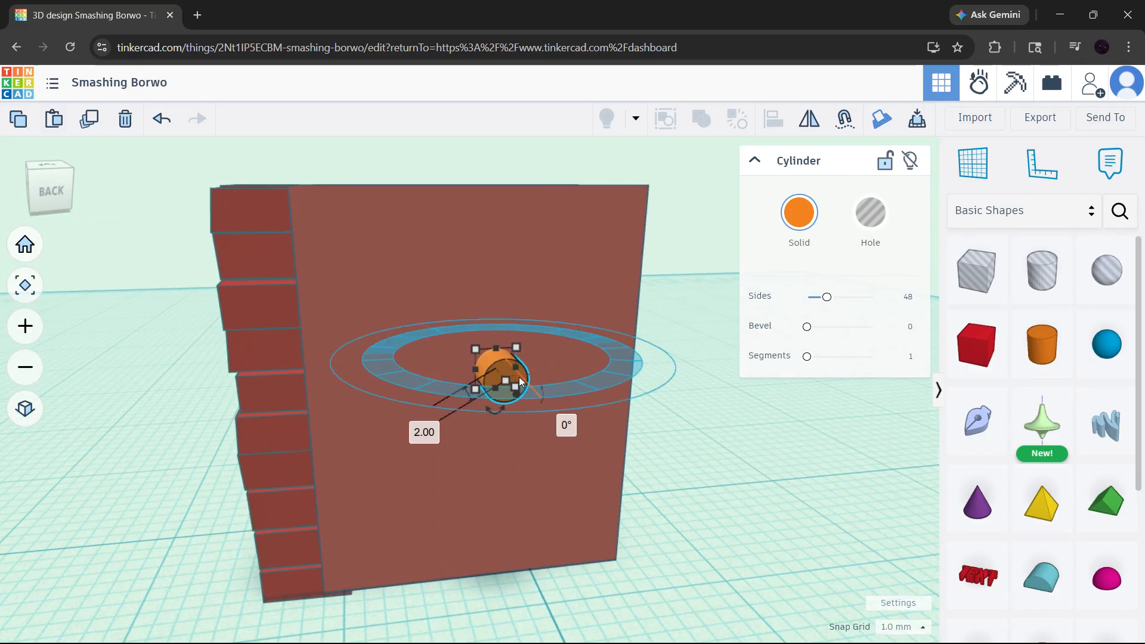
pyautogui.moveTo(499, 367); pyautogui.dragTo(329, 211)
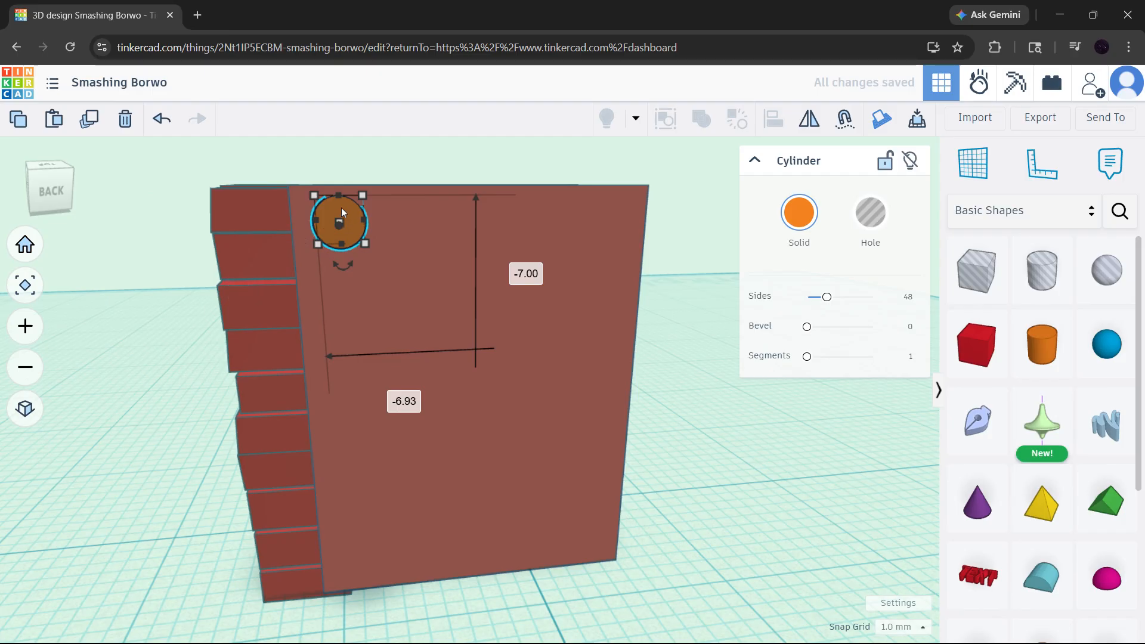
pyautogui.press('w')
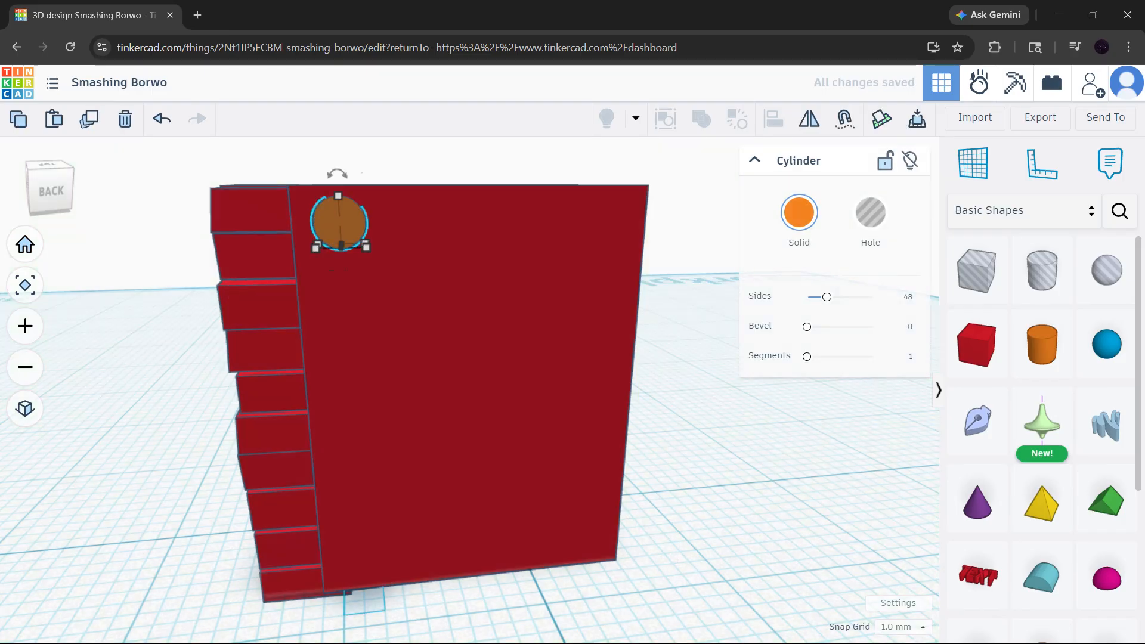
pyautogui.click(513, 169)
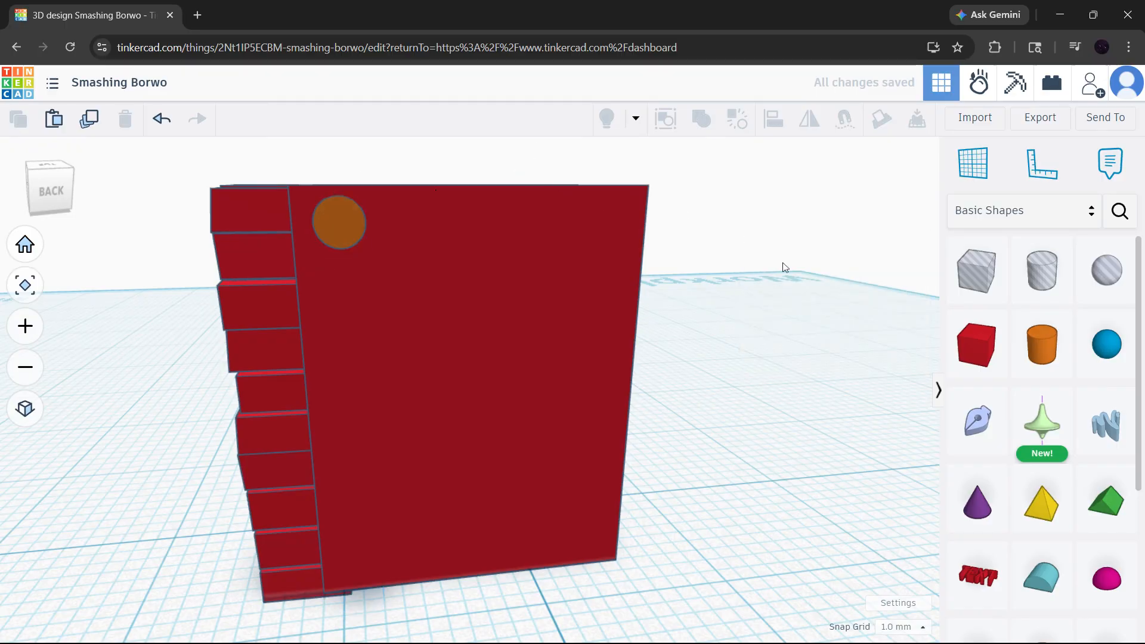
# Duplicate the cylinder into a row along the face's upper edge, offsetting each copy 3 mm along the edge and 1 mm outward.
pyautogui.moveTo(783, 266)
pyautogui.mouseDown(button='right')
pyautogui.moveTo(500, 274)
pyautogui.moveTo(791, 265)
pyautogui.mouseUp(button='right')
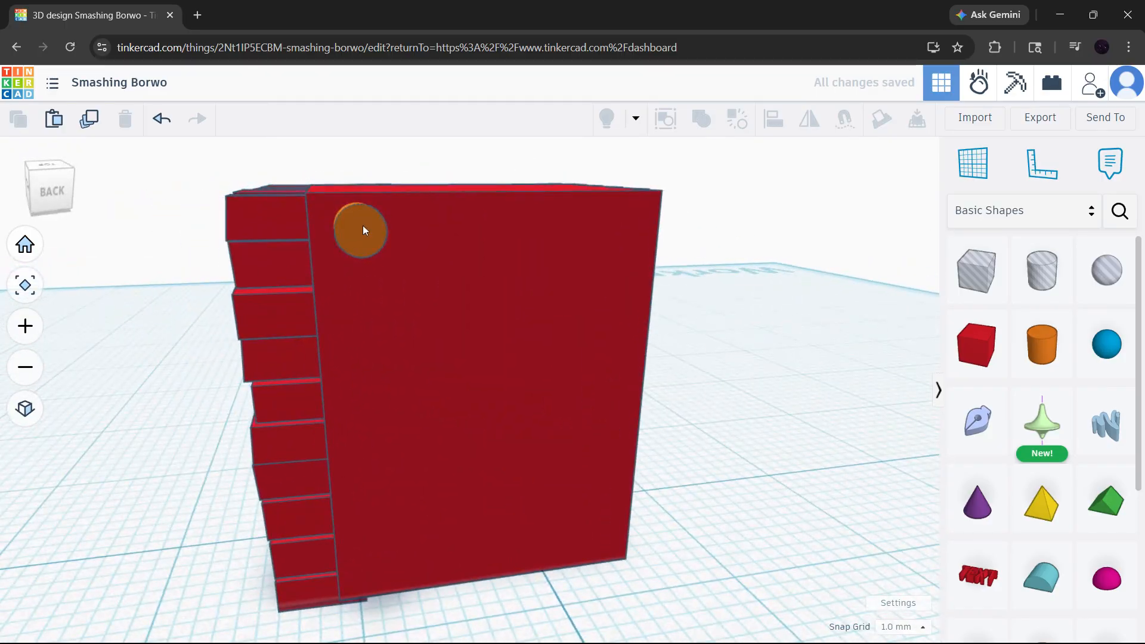
pyautogui.keyDown('alt'); pyautogui.moveTo(363, 230); pyautogui.dragTo(522, 226); pyautogui.keyUp('alt')
pyautogui.hotkey('ctrl', 'd')
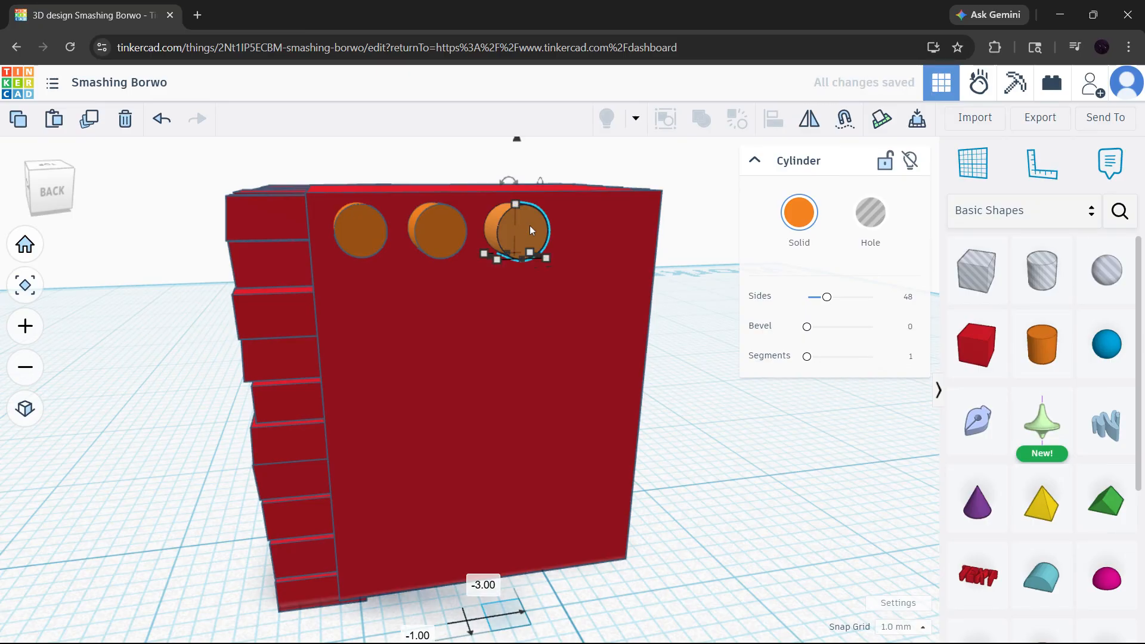
pyautogui.moveTo(530, 226); pyautogui.dragTo(615, 285)
pyautogui.hotkey('ctrl', 'd')
pyautogui.hotkey('ctrl', 'z')
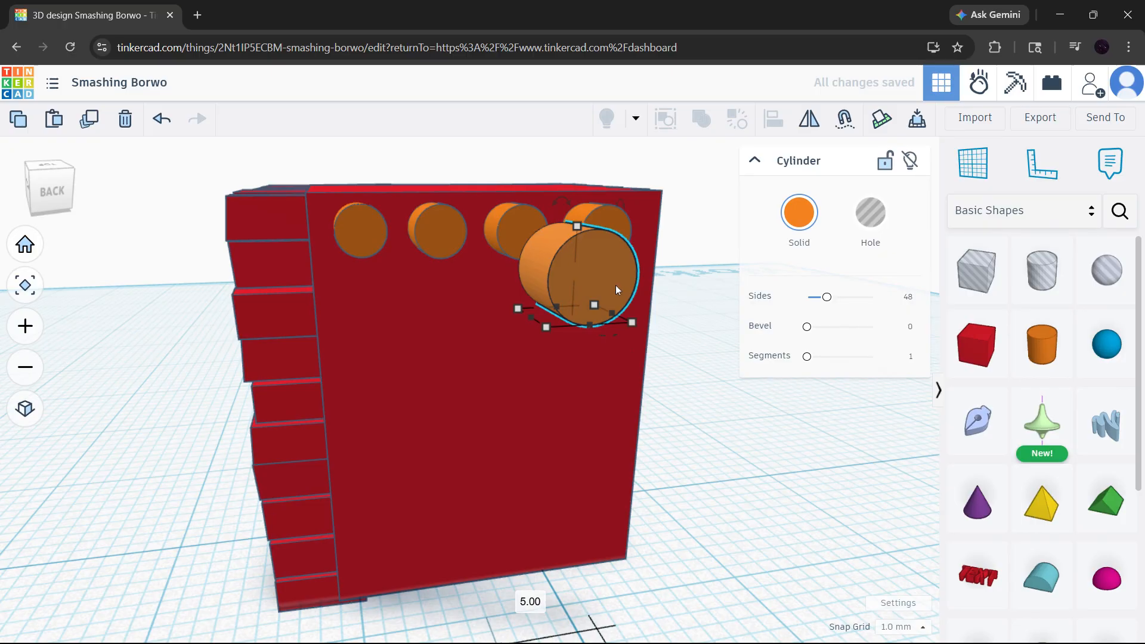
pyautogui.hotkey('ctrl', 'z')
pyautogui.hotkey('ctrl', 'z')
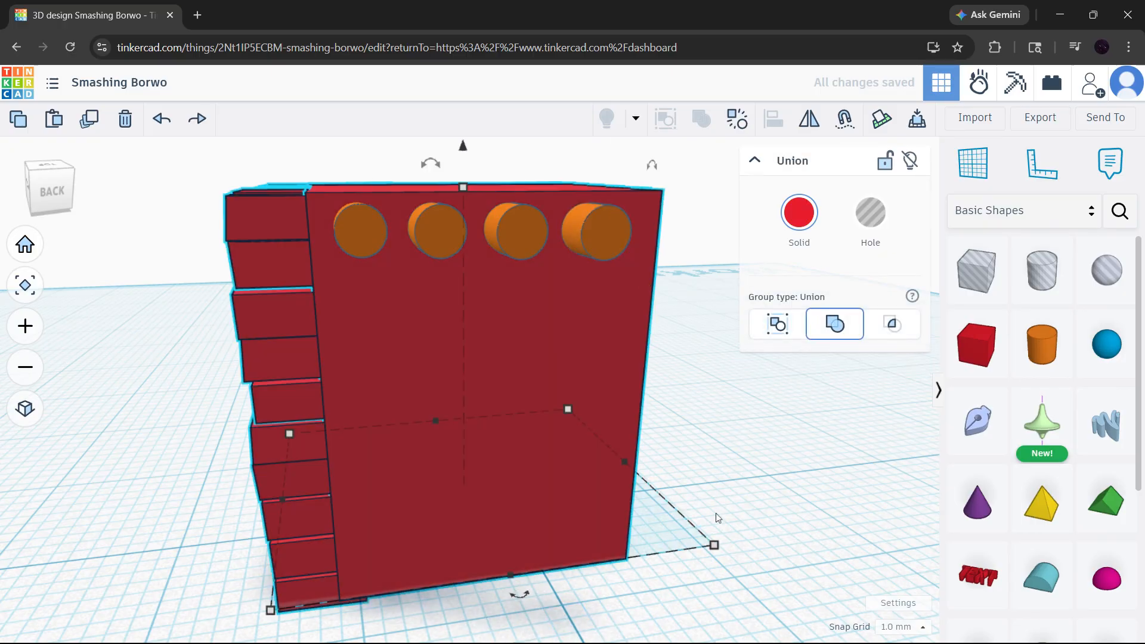